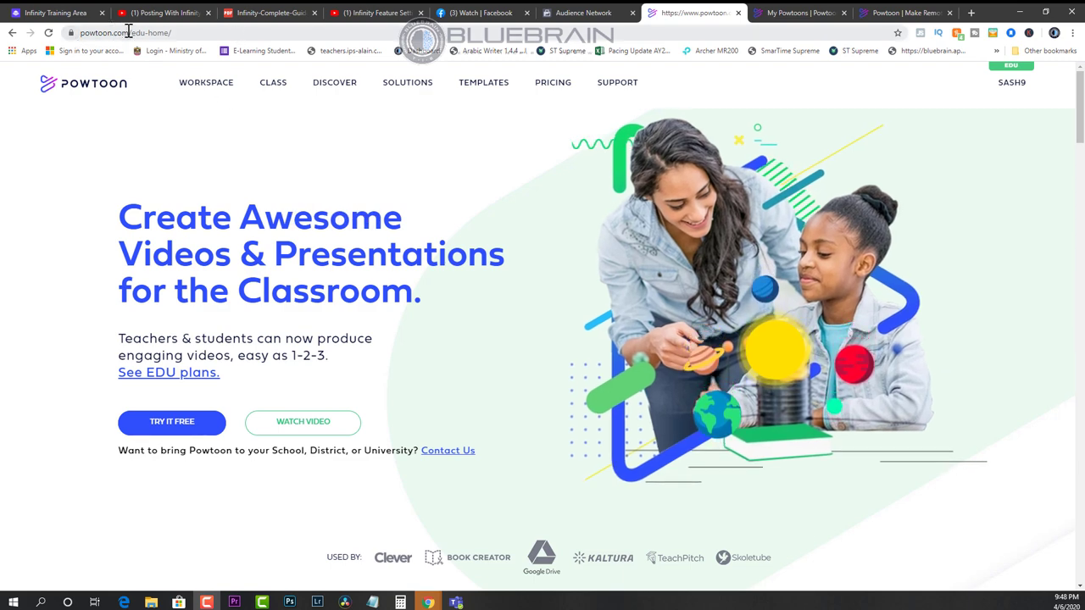
Scroll the EDU home page to the 'What Teachers Can Create with Powtoon' template grid
scroll(368, 141, "down", 8)
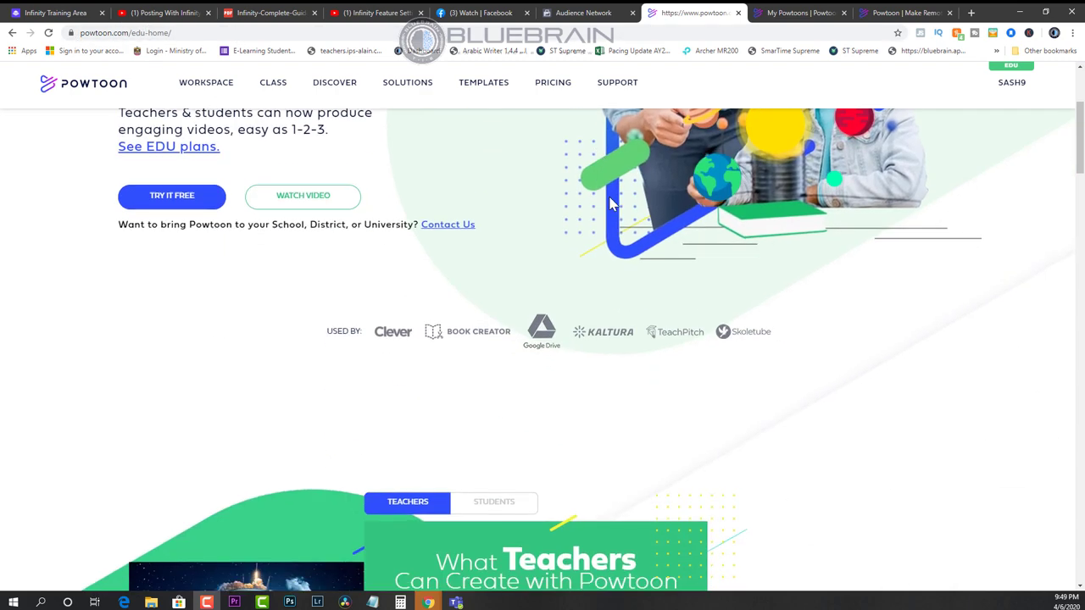
scroll(783, 258, "up", 2)
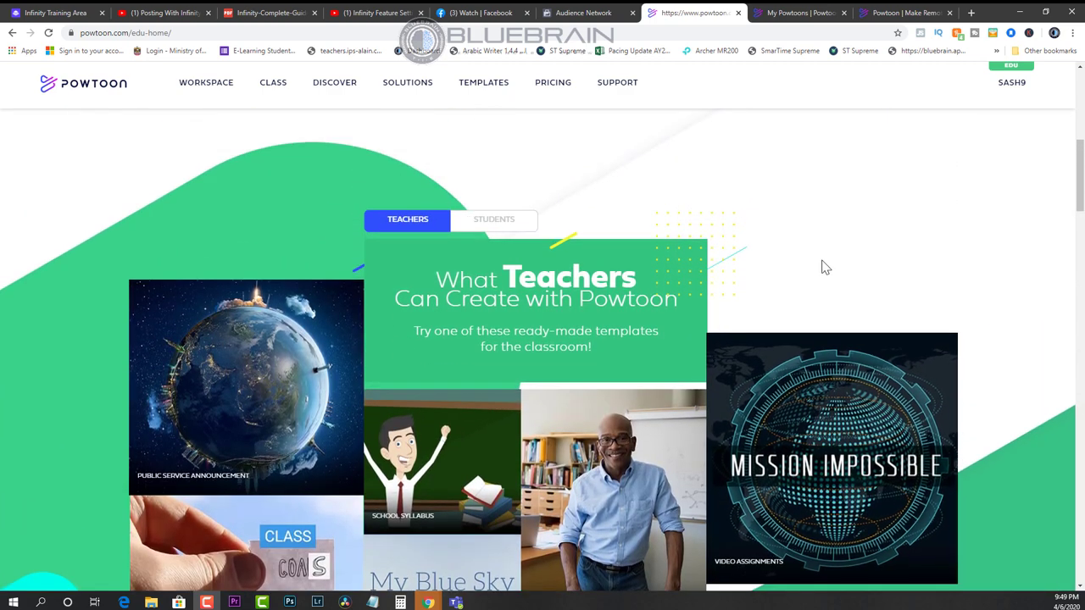
scroll(890, 305, "down", 1)
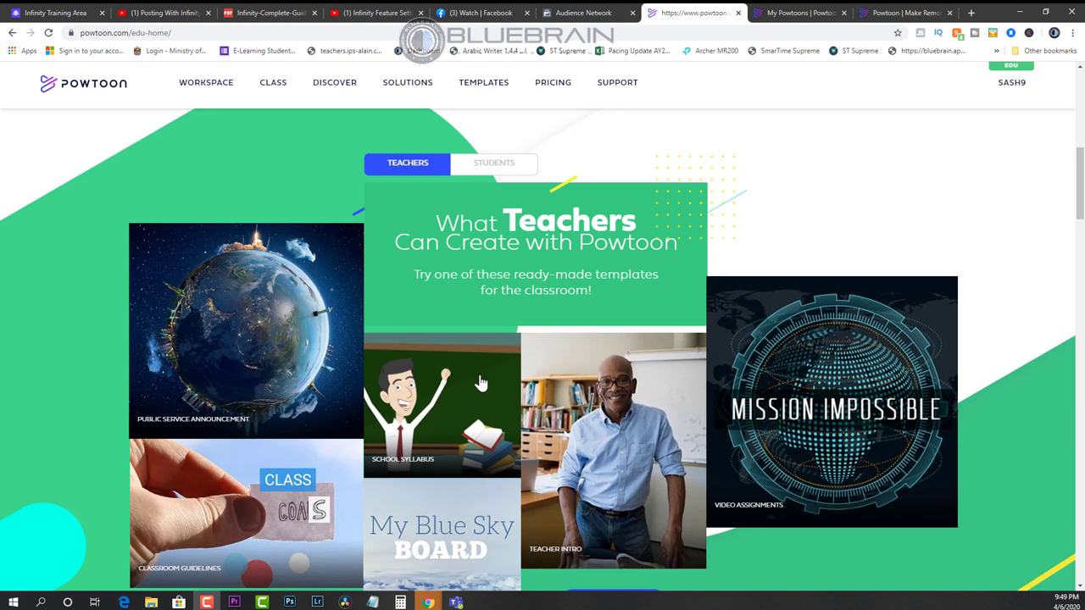
scroll(383, 379, "down", 1)
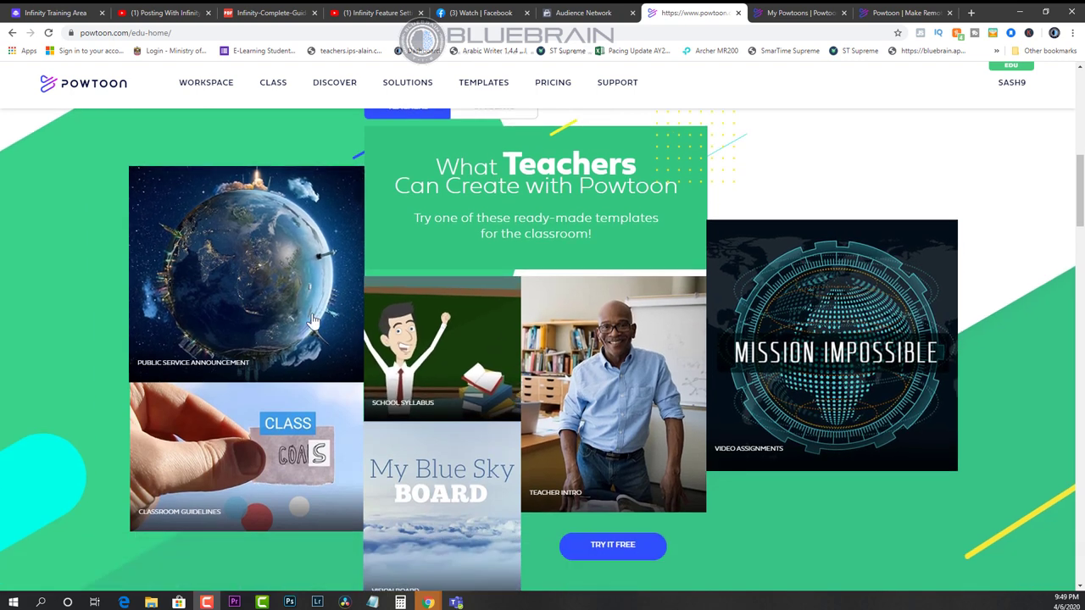
scroll(886, 176, "up", 1)
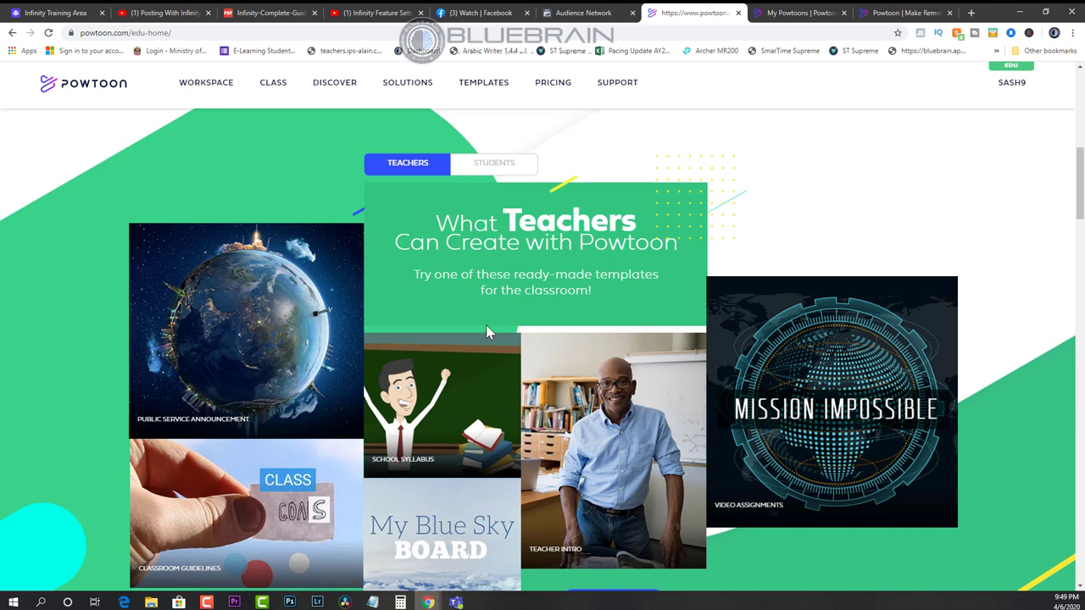
left_click(452, 427)
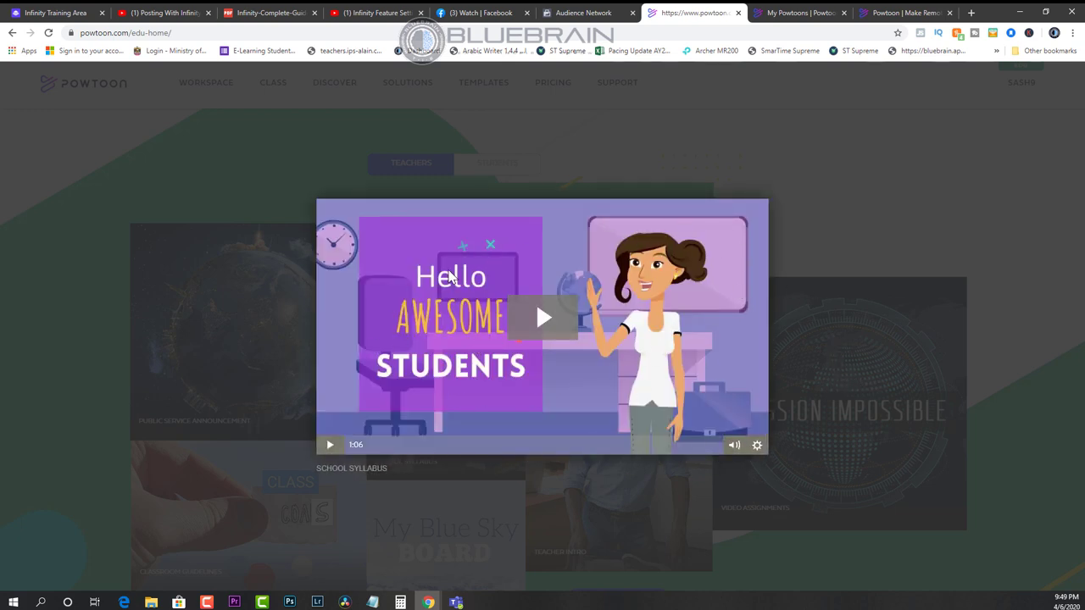
left_click(545, 324)
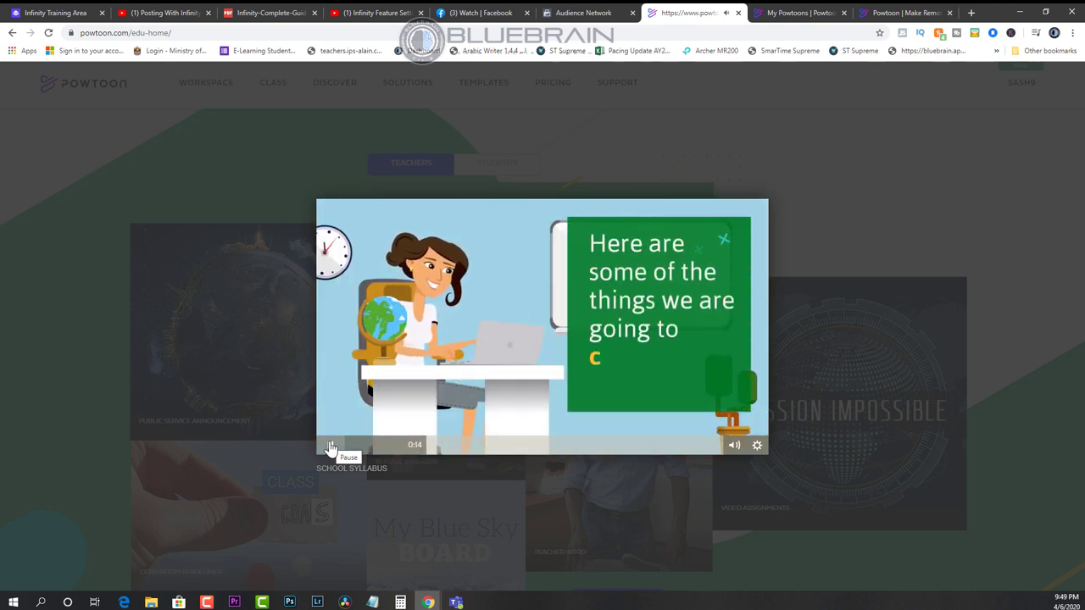
left_click(330, 446)
left_click(721, 242)
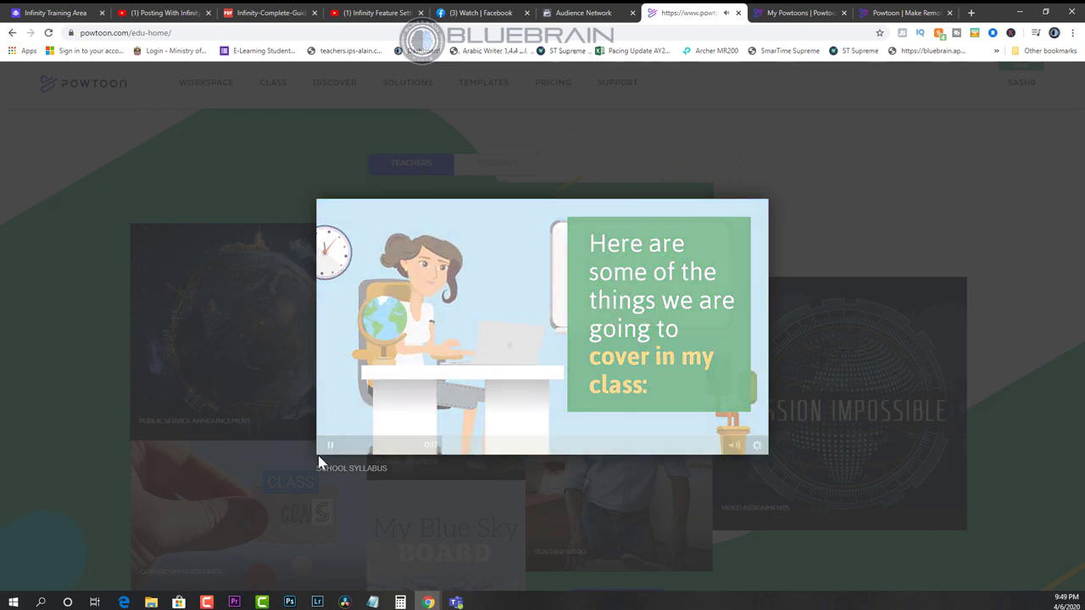
Close the template preview and go to the My Powtoons page
left_click(988, 203)
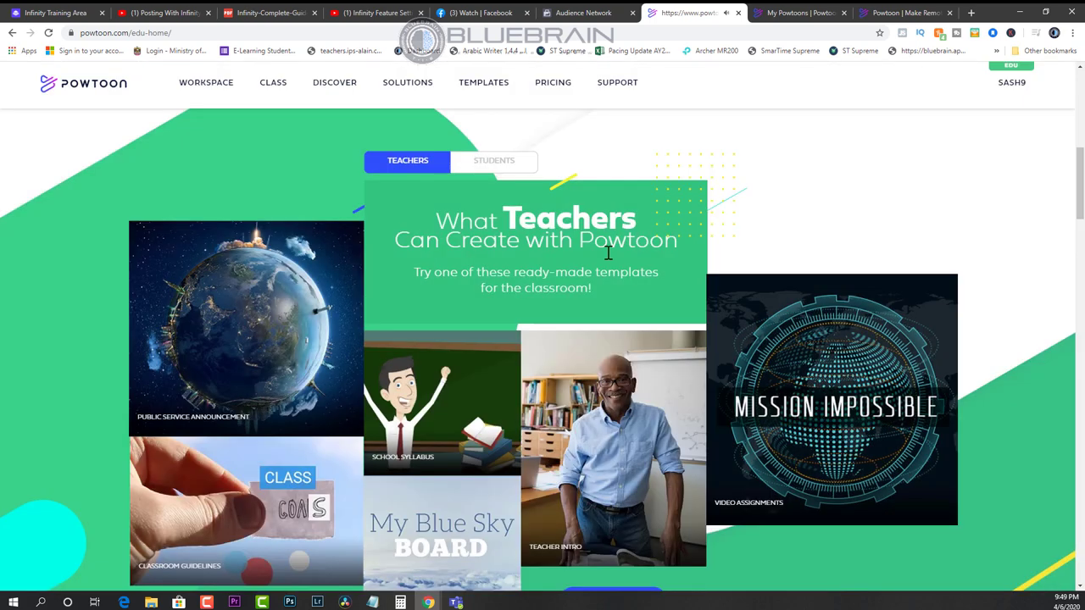
scroll(763, 296, "down", 2)
scroll(780, 127, "up", 6)
left_click(797, 12)
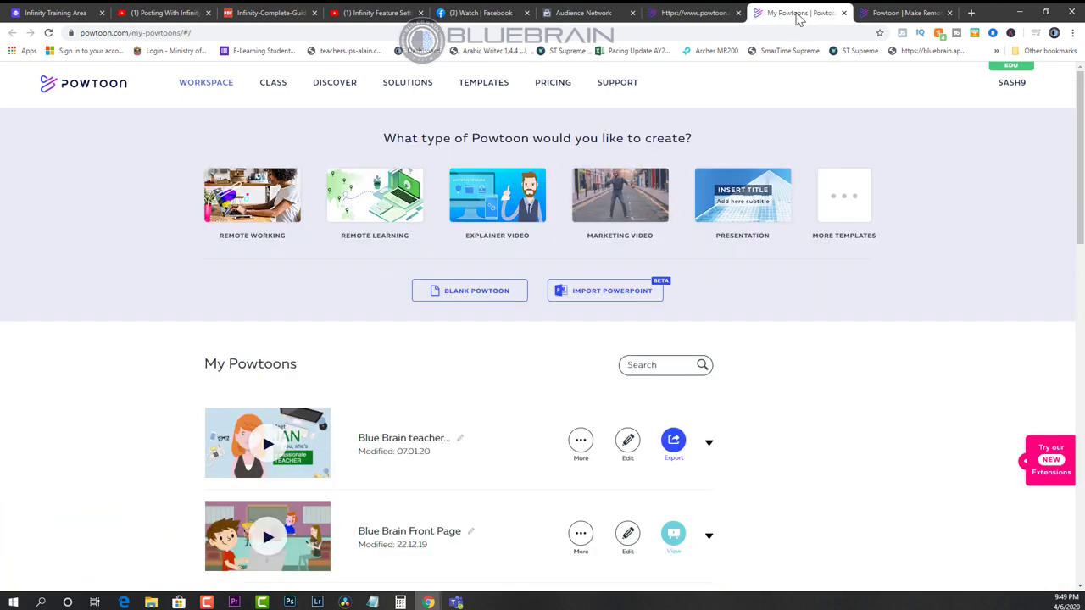
scroll(819, 317, "down", 3)
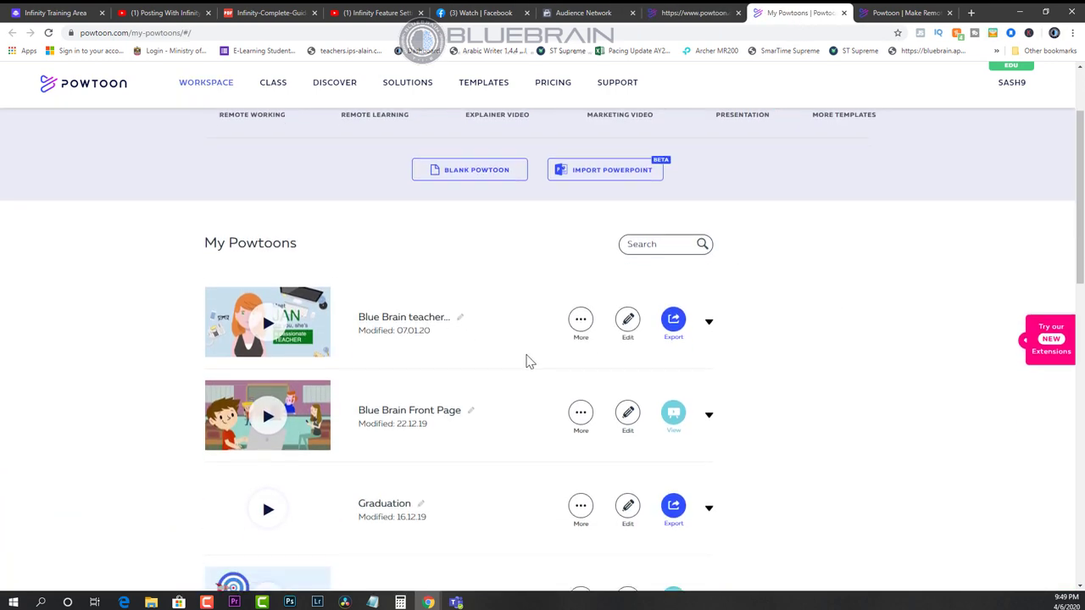
Play the Blue Brain Front Page powtoon's preview and pause it at 0:28
left_click(268, 254)
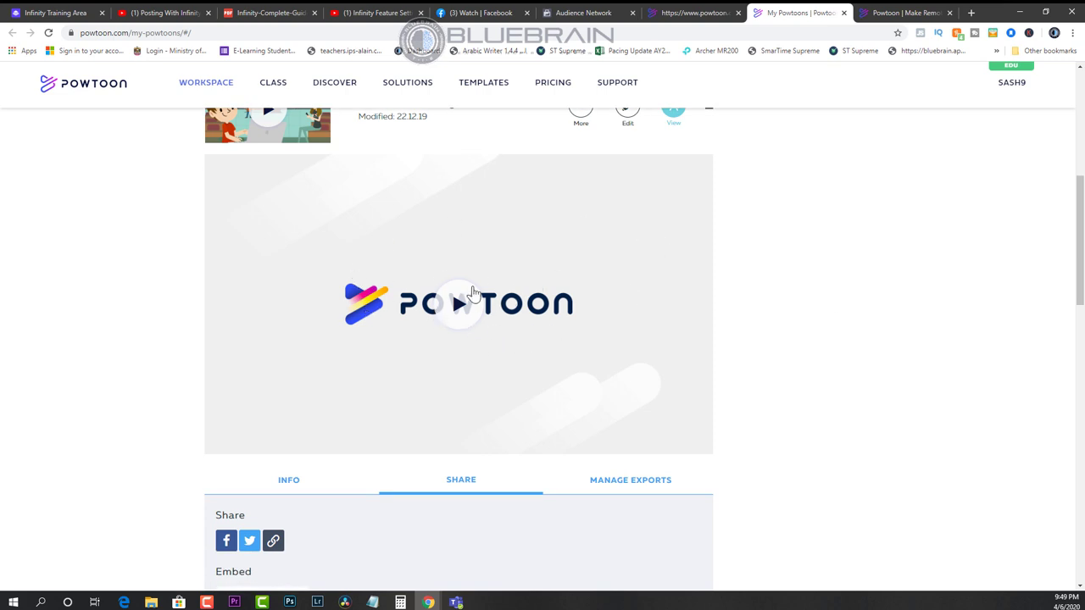
left_click(472, 311)
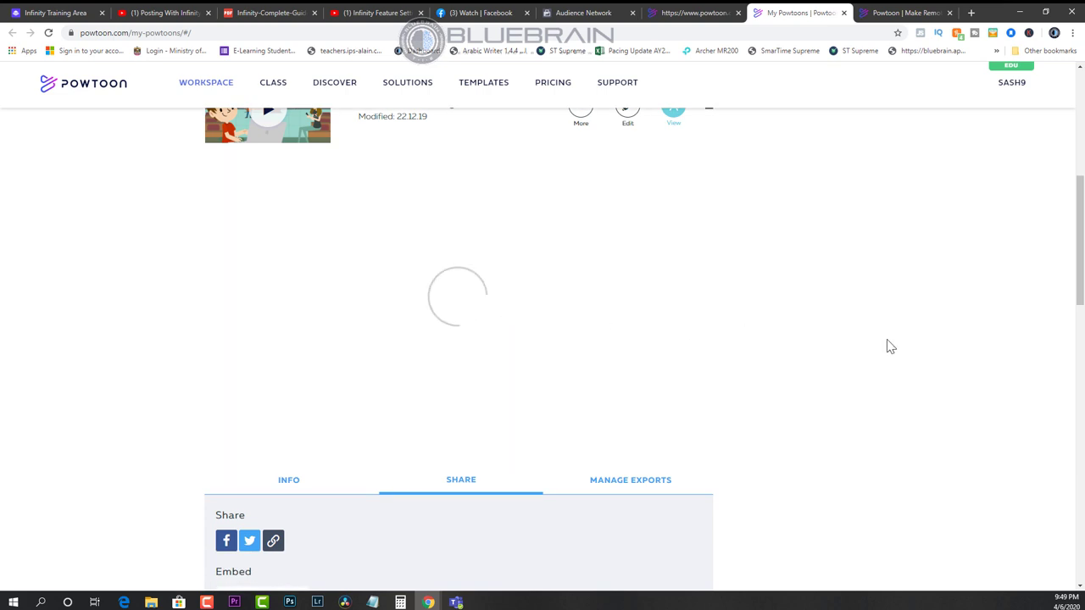
scroll(986, 412, "up", 1)
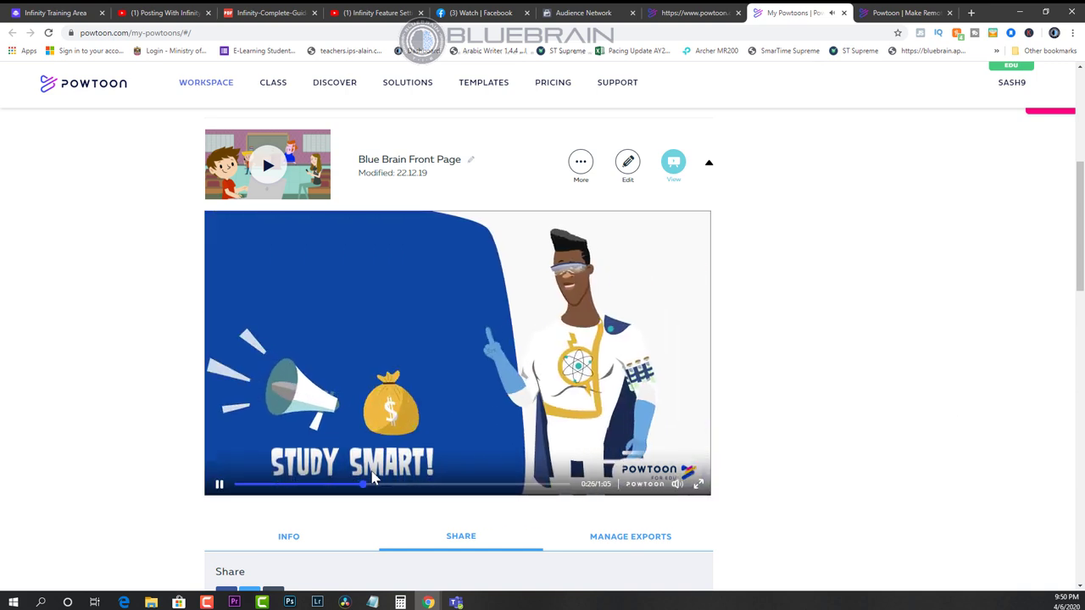
left_click(218, 483)
scroll(814, 363, "up", 5)
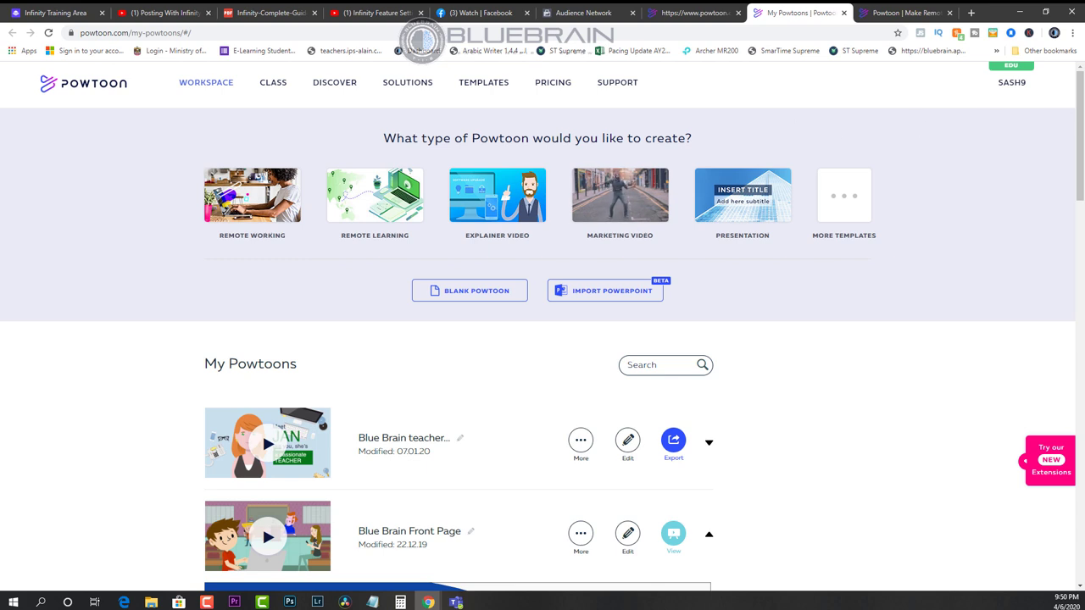
Browse the Explainer Video templates and watch, then close, the Whiteboard Explainer preview
left_click(497, 195)
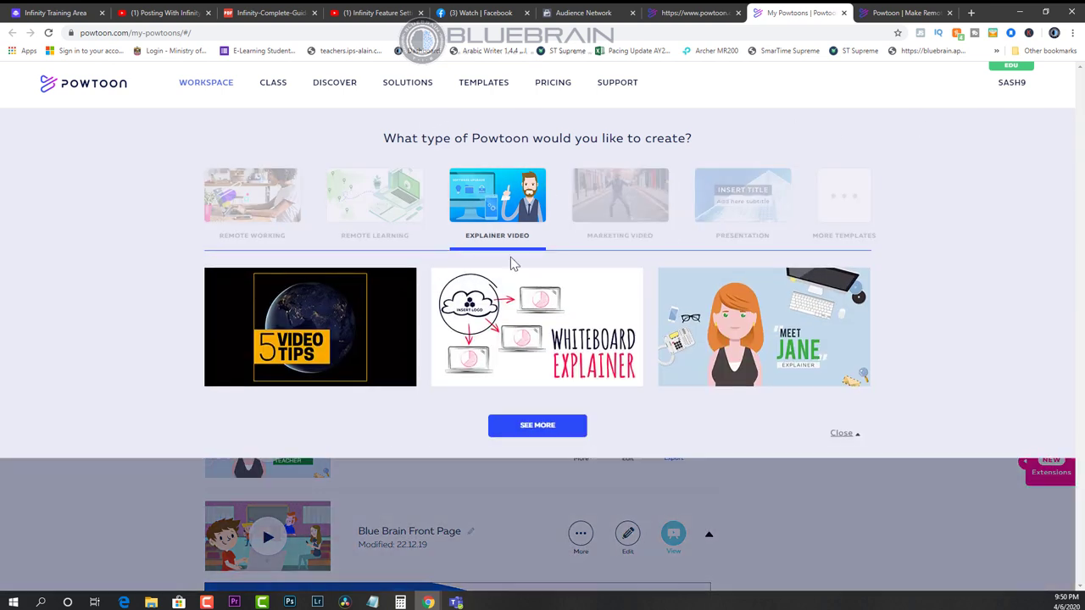
mouse_move(615, 338)
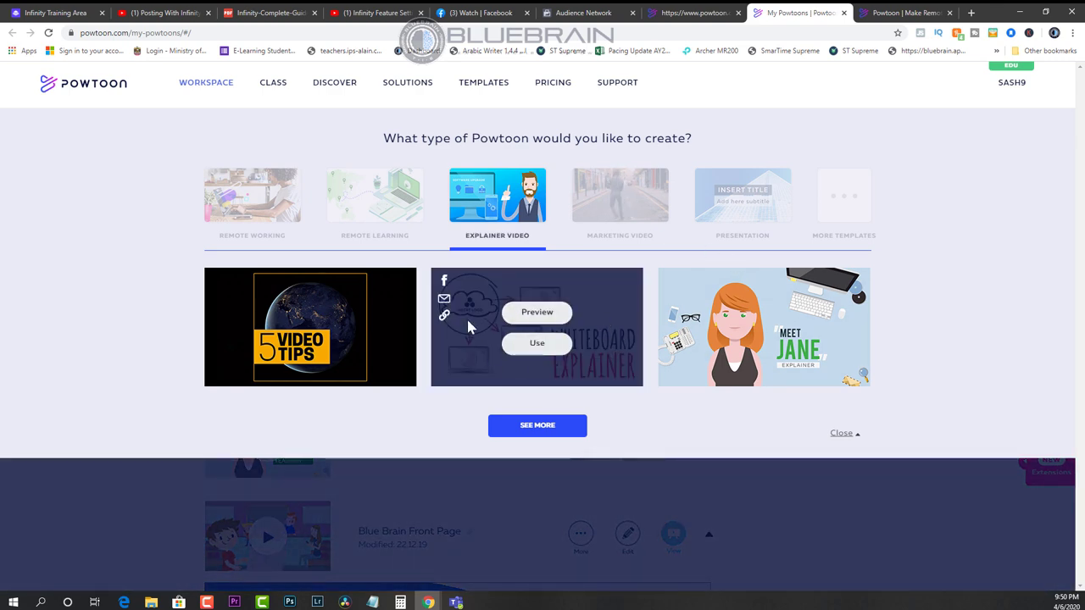
left_click(536, 313)
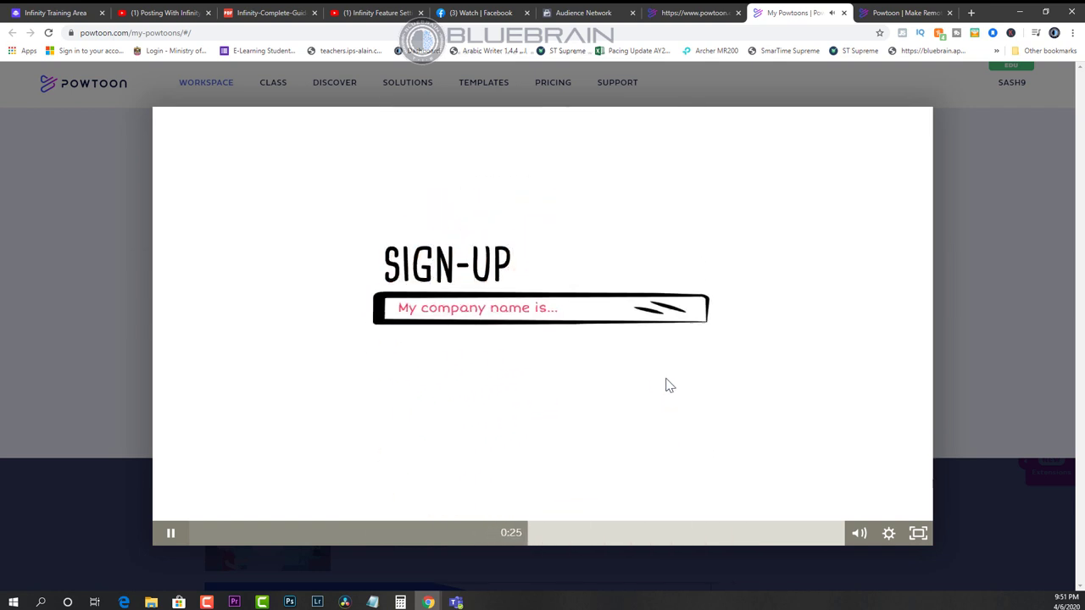
left_click(972, 369)
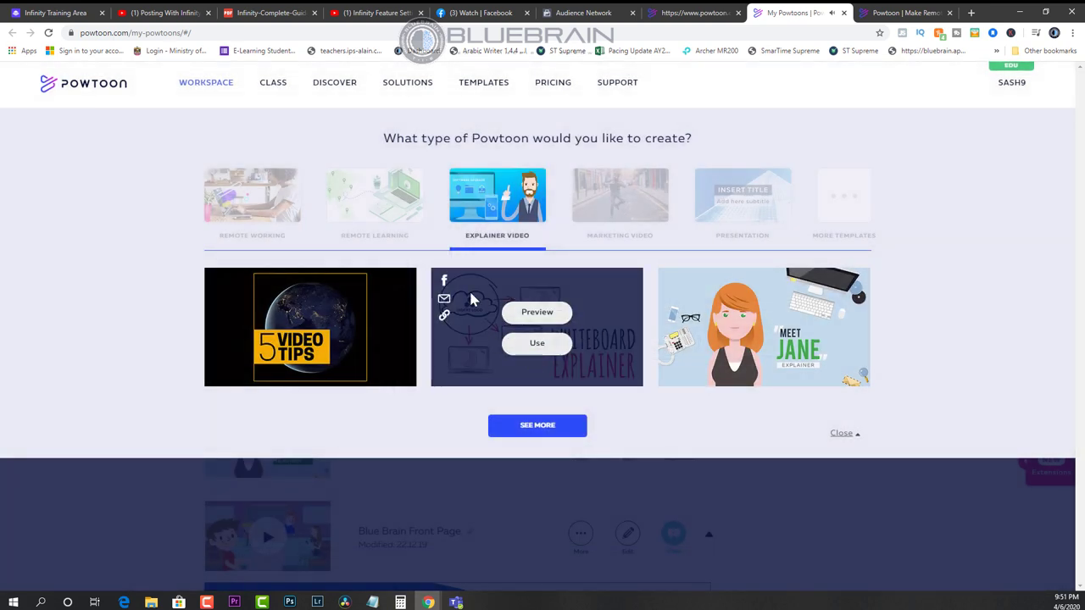
Start a powtoon from the Whiteboard Explainer template and review slides 2–7, ending on slide 4
left_click(546, 346)
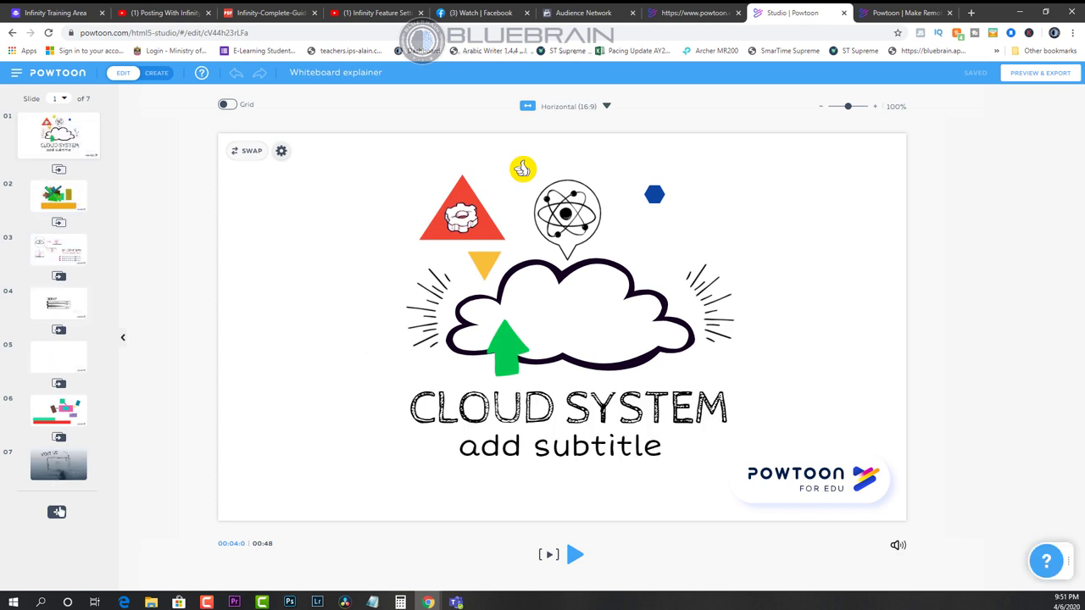
left_click(58, 195)
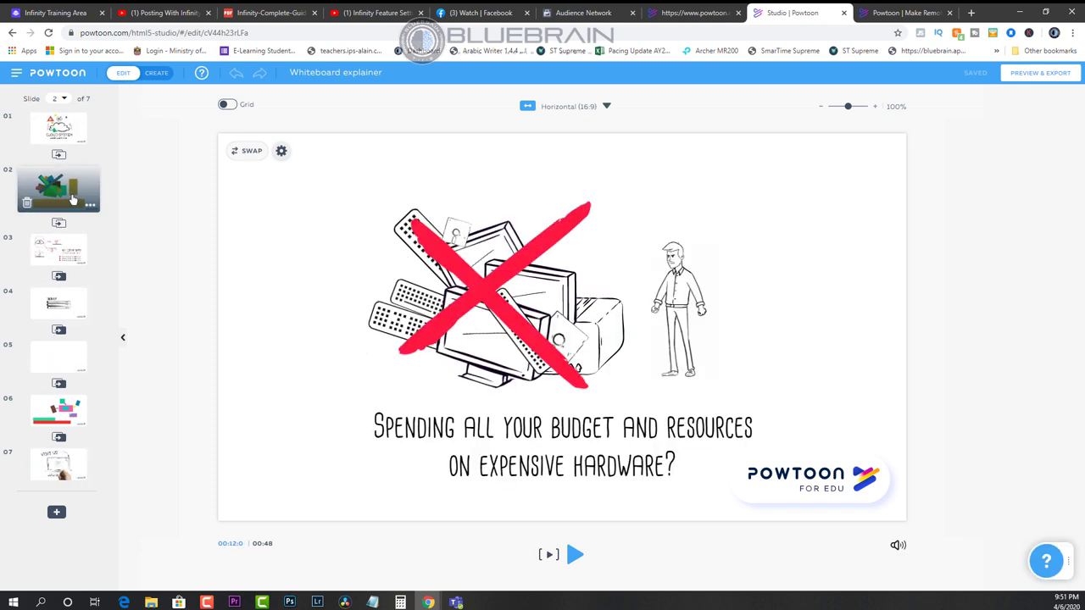
left_click(60, 247)
left_click(50, 306)
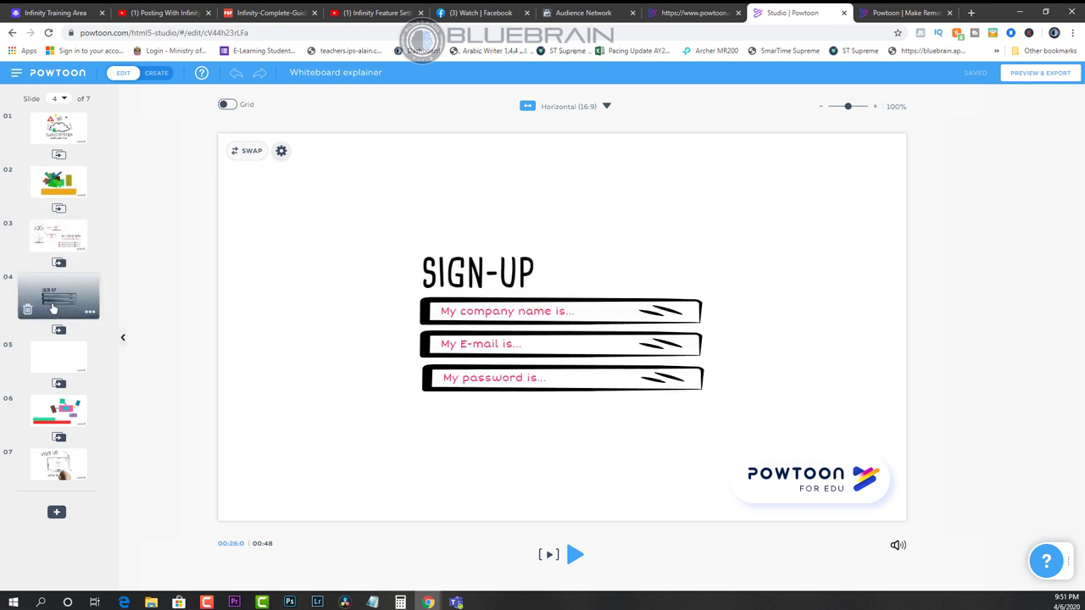
left_click(53, 356)
left_click(58, 412)
left_click(58, 462)
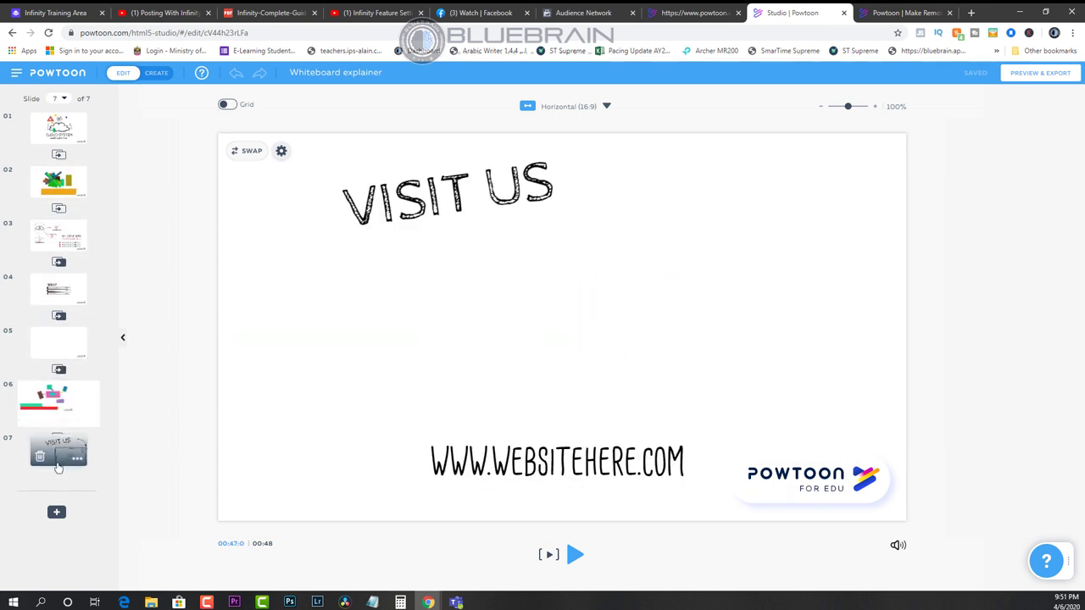
left_click(58, 397)
left_click(57, 343)
left_click(57, 293)
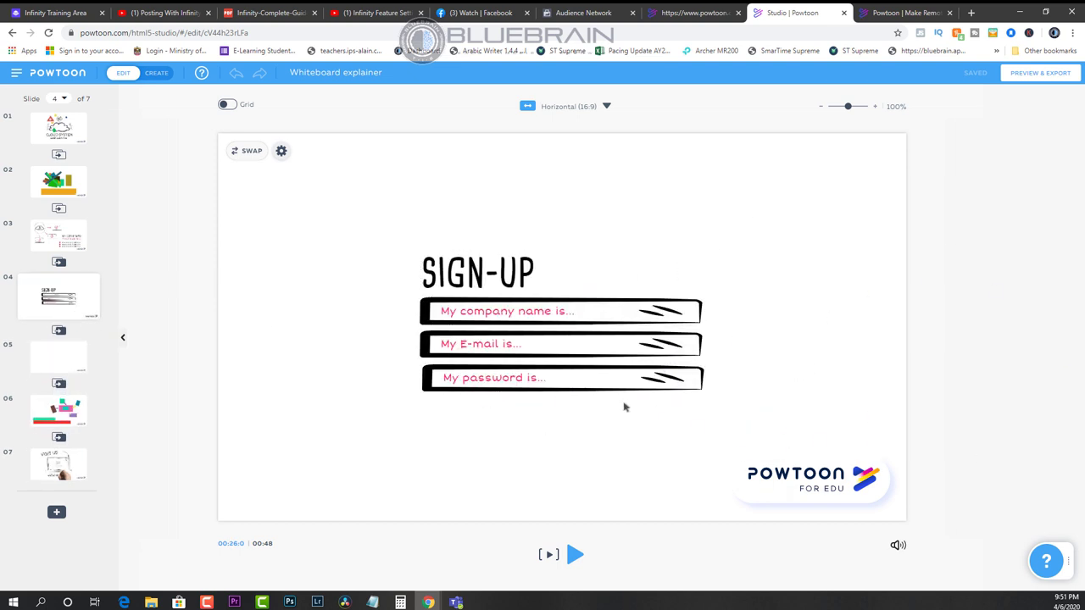
Replace slide 1's CLOUD SYSTEM title with 'Algebra' and its subtitle with 'KPI 1.1'
left_click(477, 275)
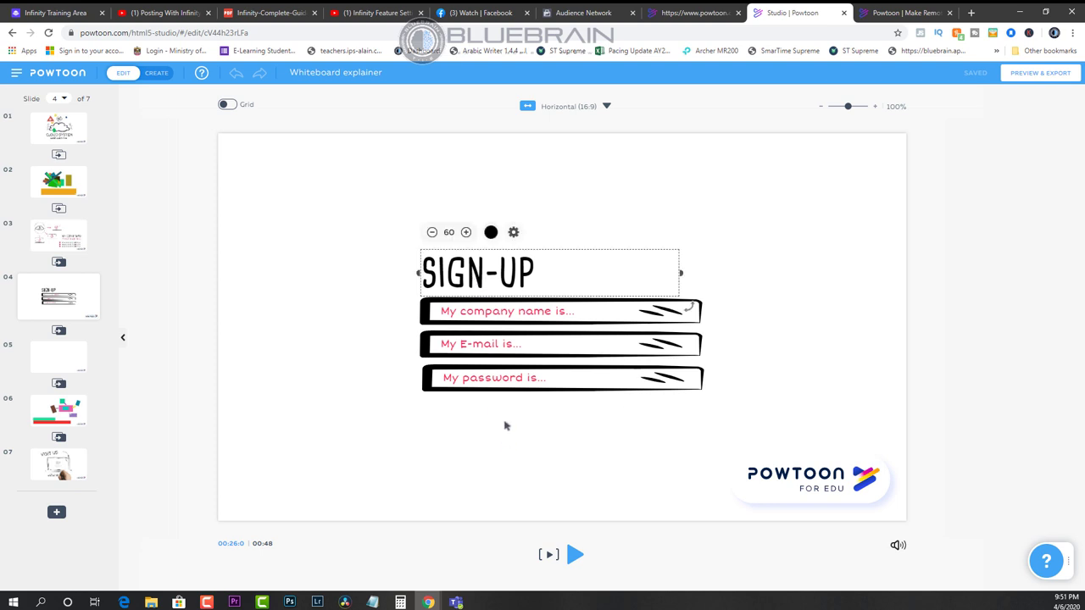
left_click(59, 129)
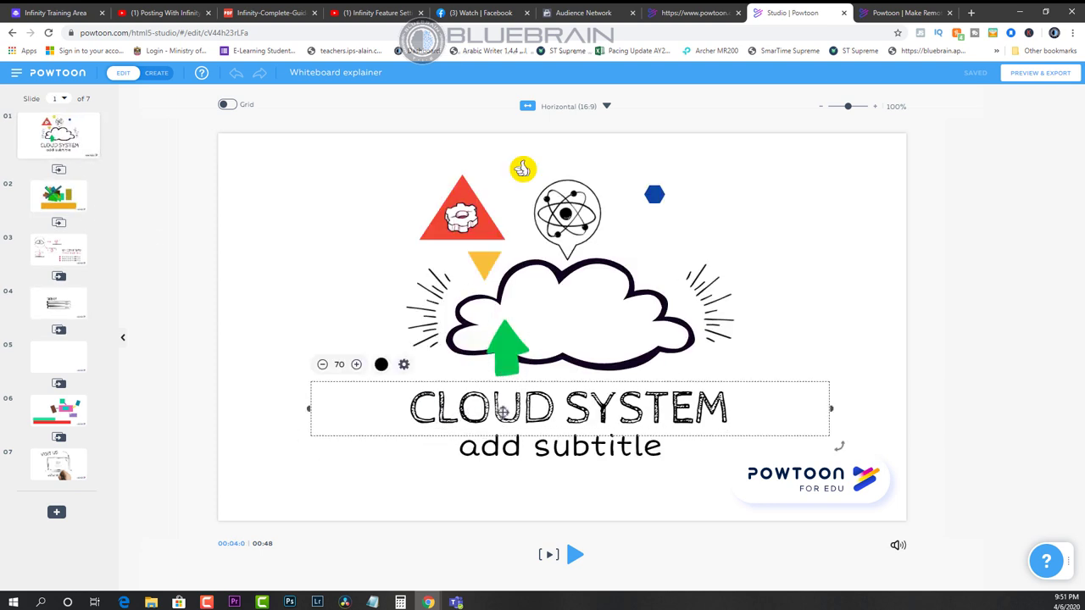
double_click(502, 412)
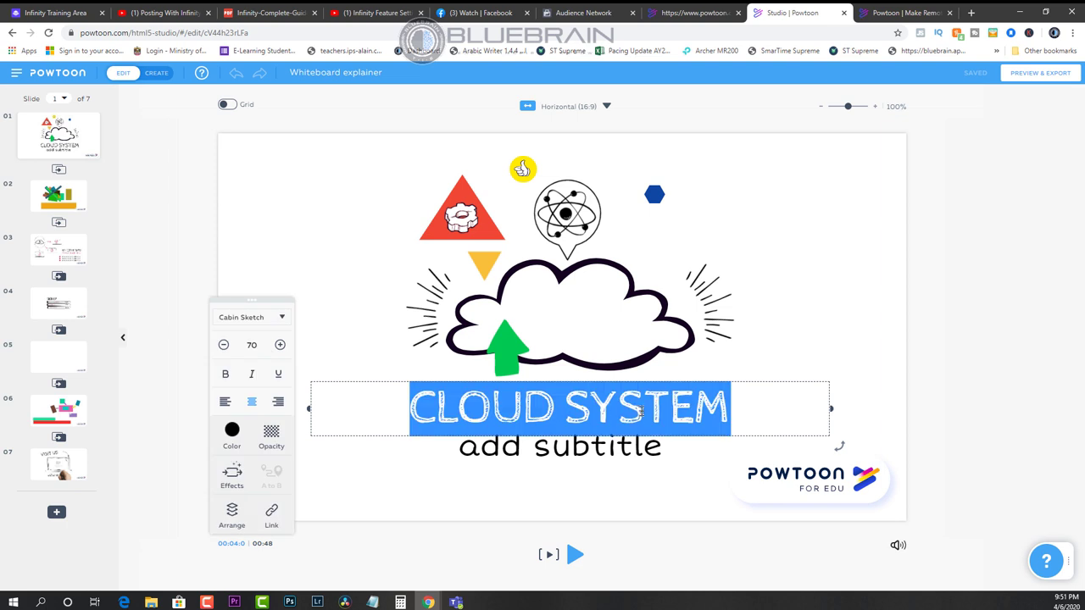
type("Alge")
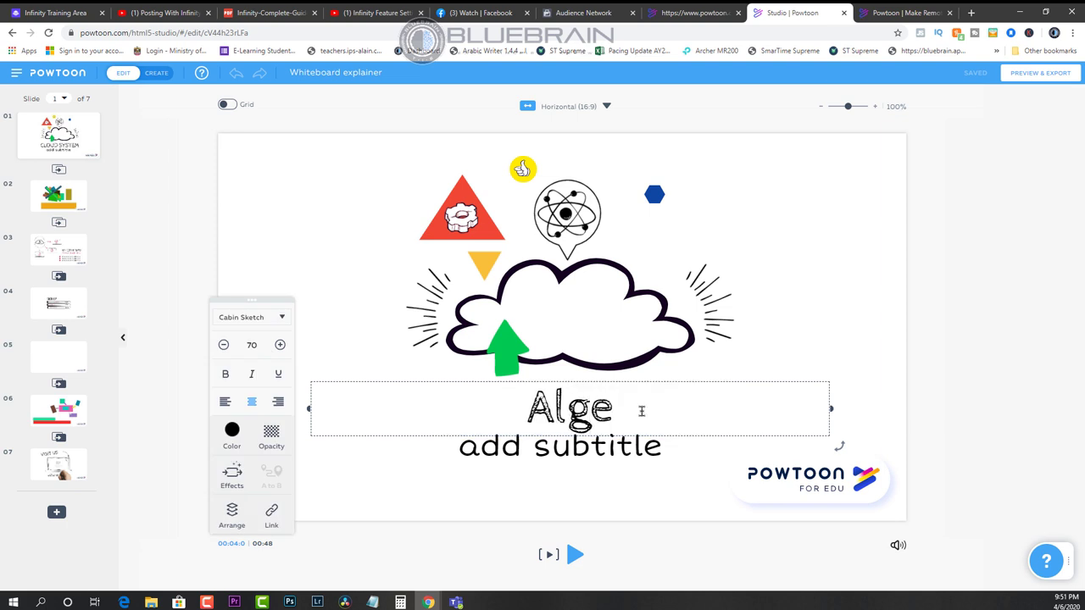
type("bra")
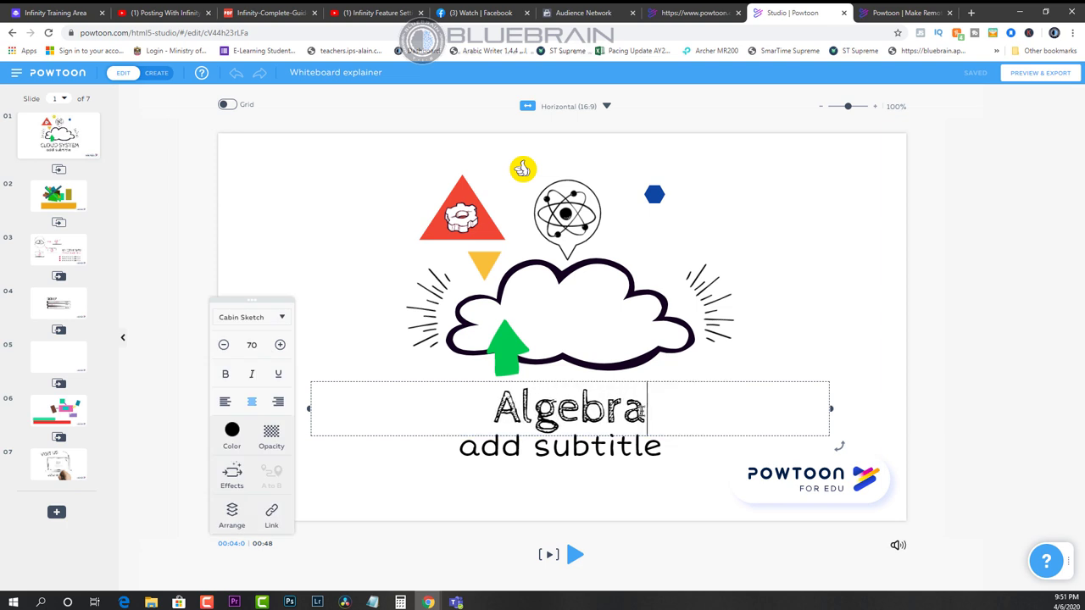
double_click(526, 446)
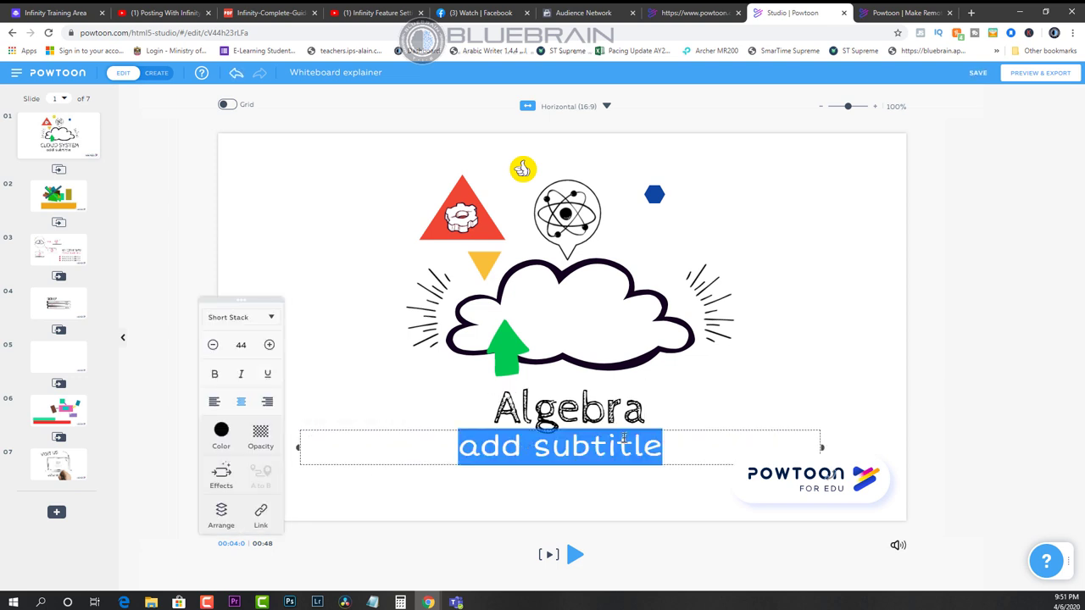
type("KPI 1.1")
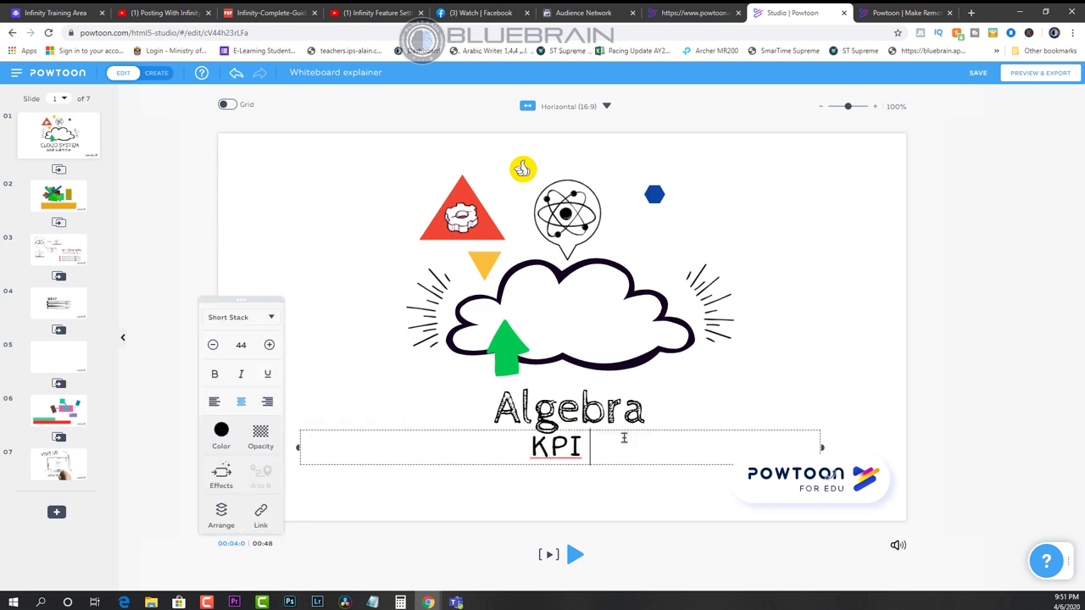
left_click(882, 318)
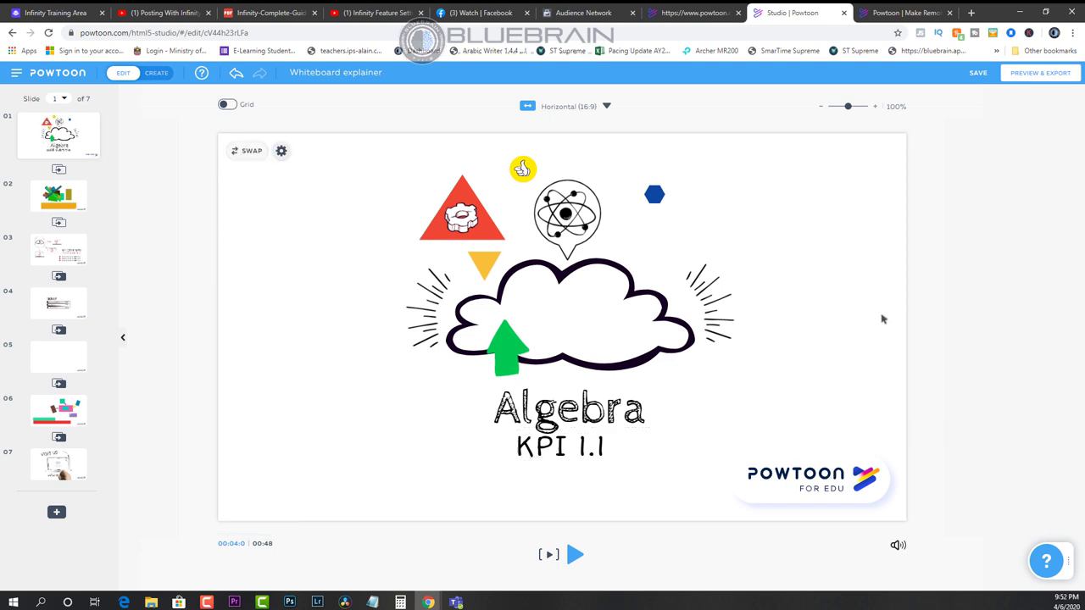
left_click(71, 203)
Go to Sign-up slide 4, check the background music settings, and switch to create mode
left_click(53, 256)
key("Down")
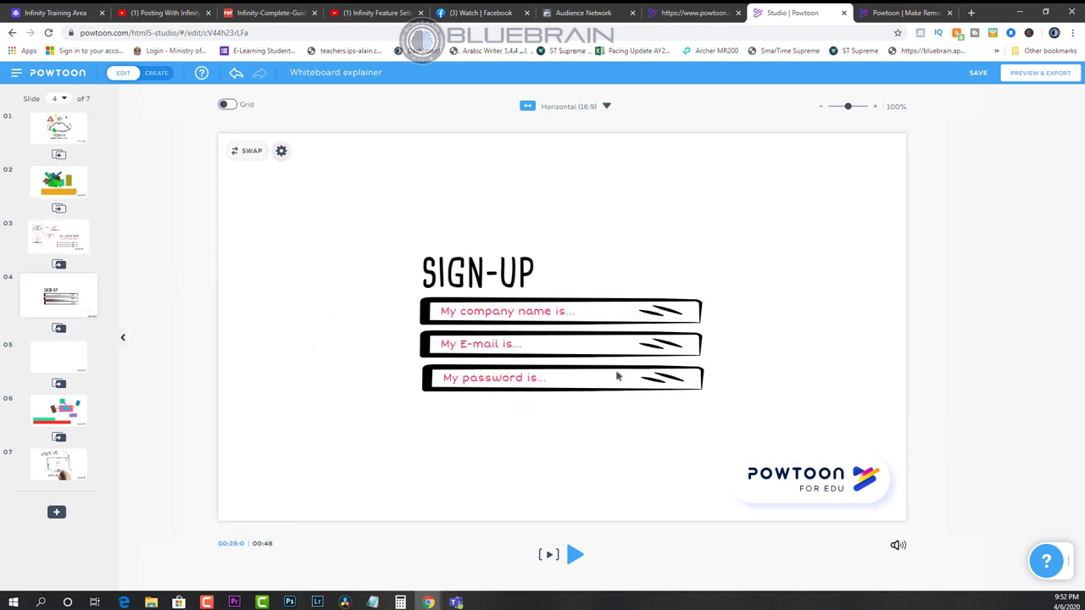
left_click(896, 547)
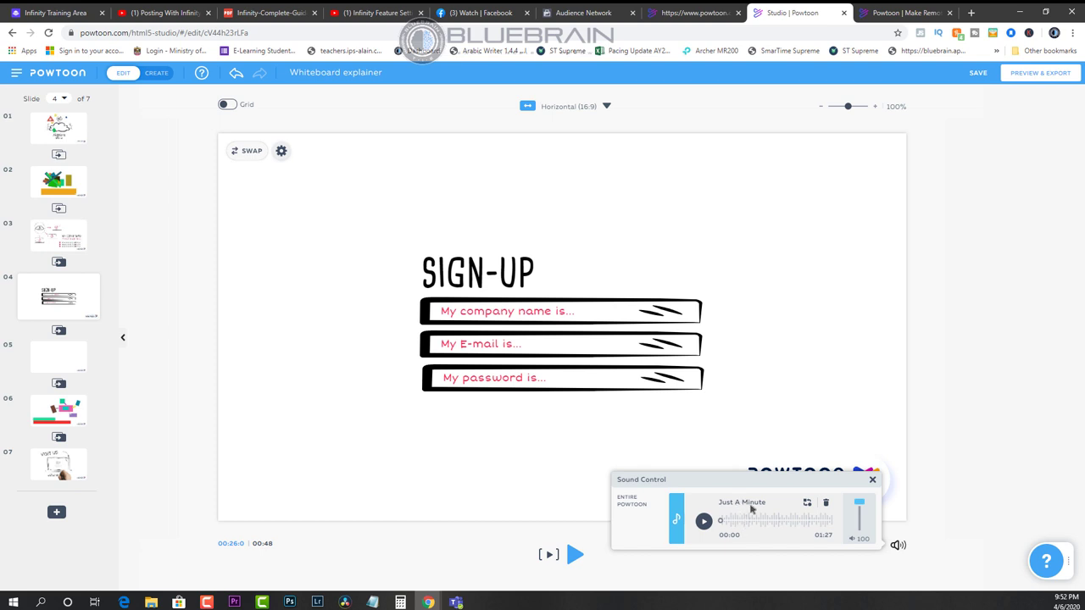
left_click(465, 559)
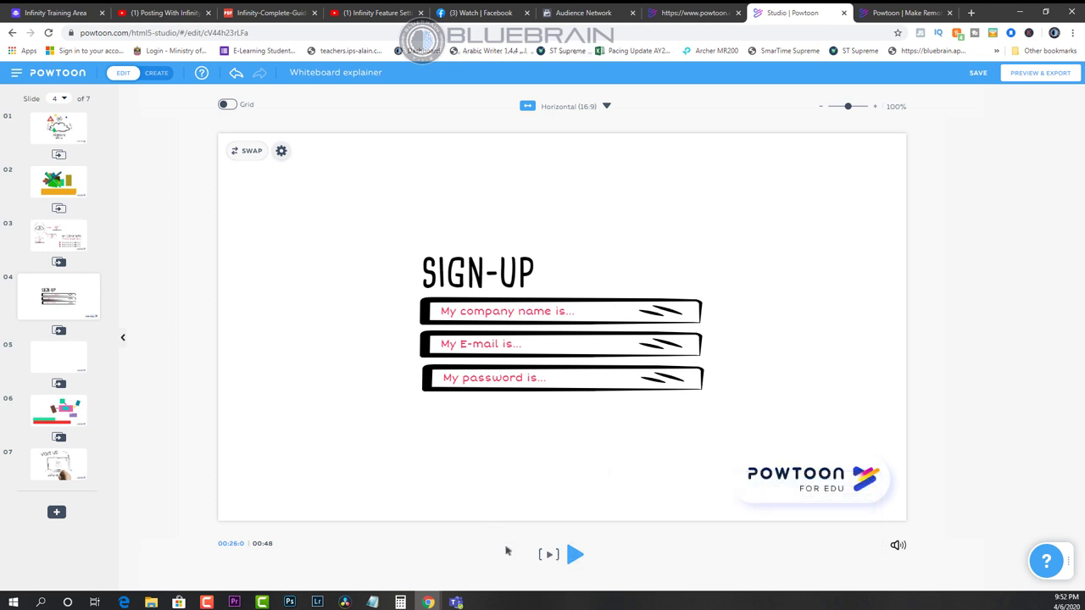
left_click(130, 78)
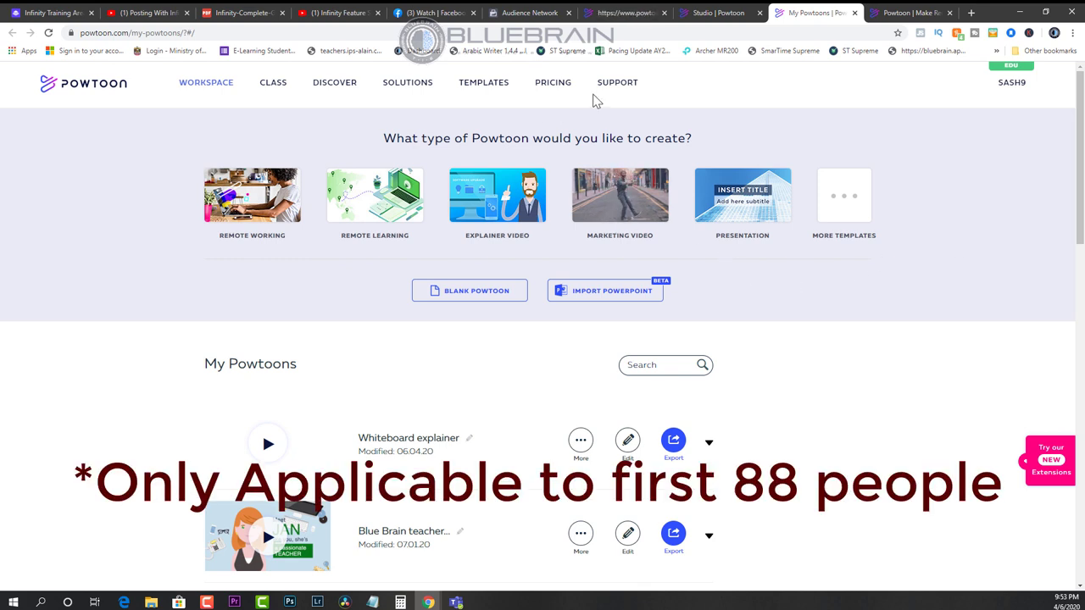
Return to the Whiteboard explainer in the studio with its scene library and timeline
mouse_move(598, 95)
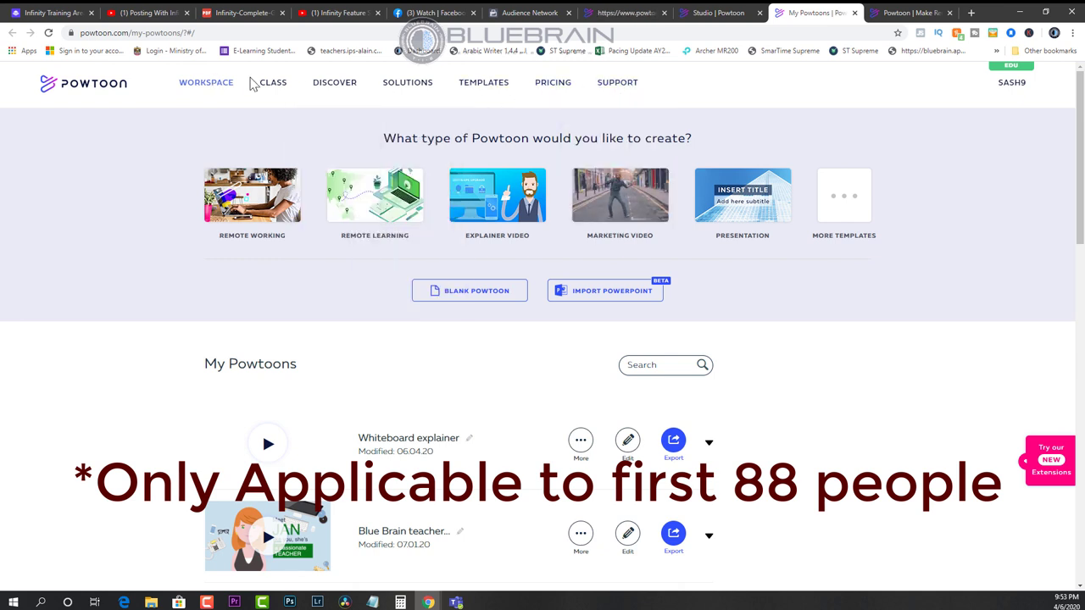
mouse_move(445, 88)
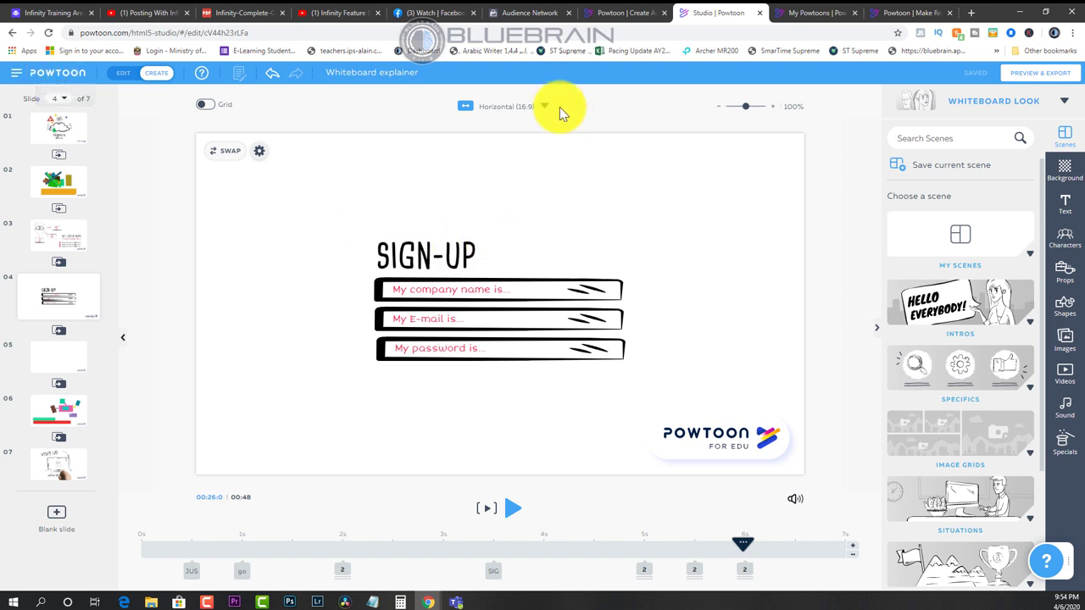
Step through all seven slides and back to slide 1
left_click(55, 123)
left_click(59, 201)
left_click(55, 246)
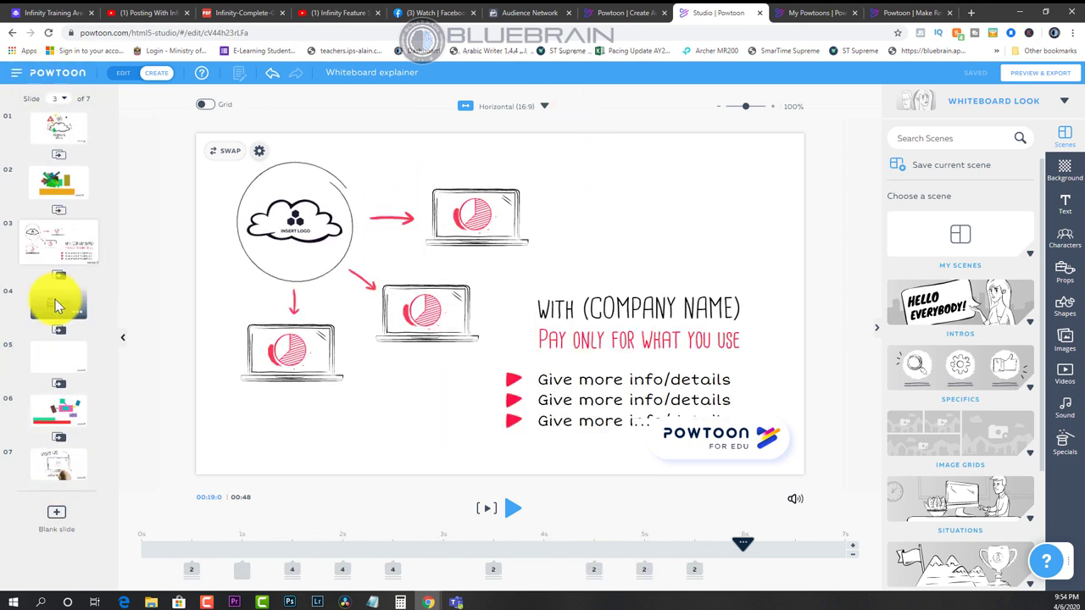
left_click(55, 296)
left_click(57, 360)
left_click(60, 416)
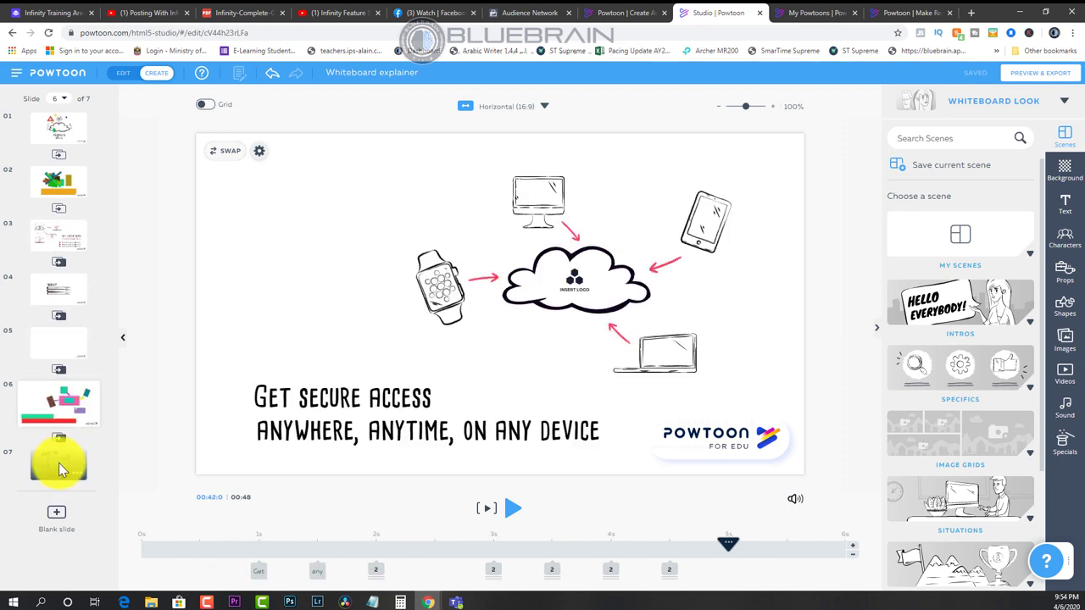
left_click(59, 461)
left_click(67, 397)
left_click(54, 339)
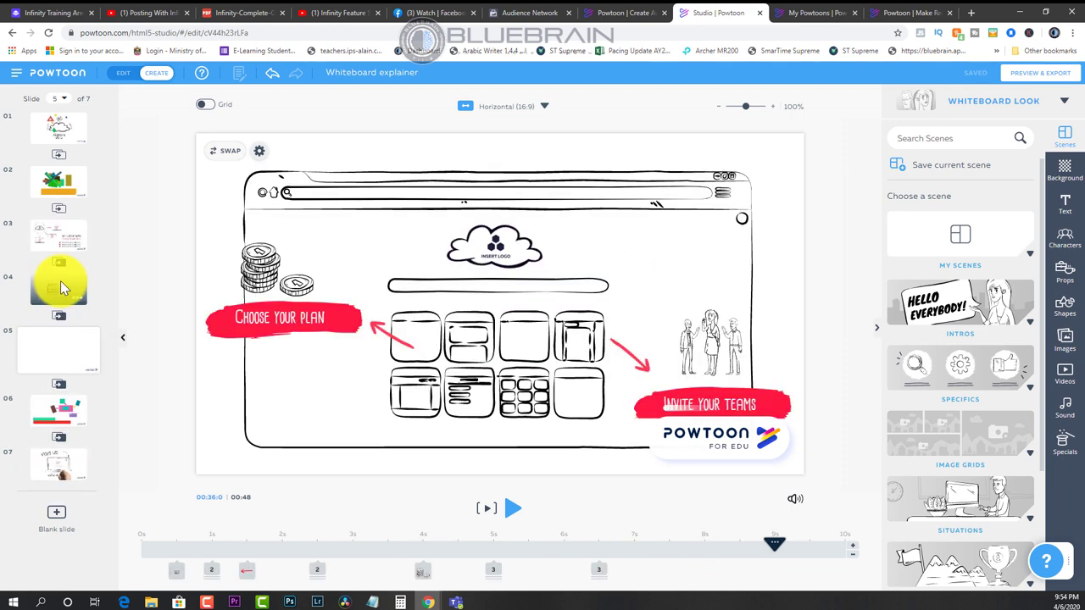
left_click(60, 280)
left_click(57, 236)
left_click(59, 176)
left_click(55, 122)
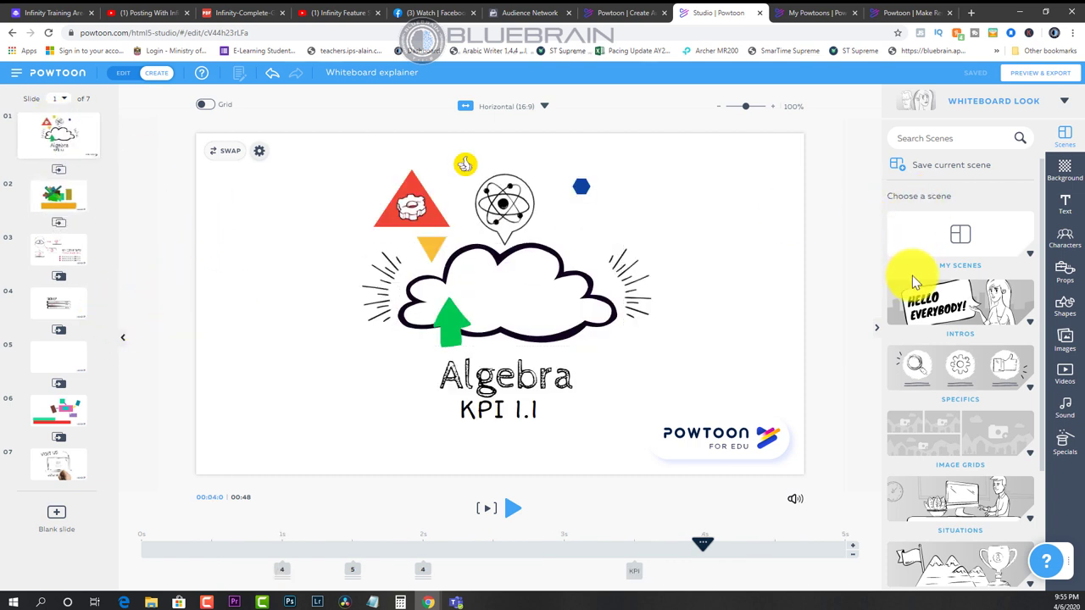
Hide and reopen the scene library, then preview slide 1's animation, scrubbing to about 2.5 seconds
left_click(876, 330)
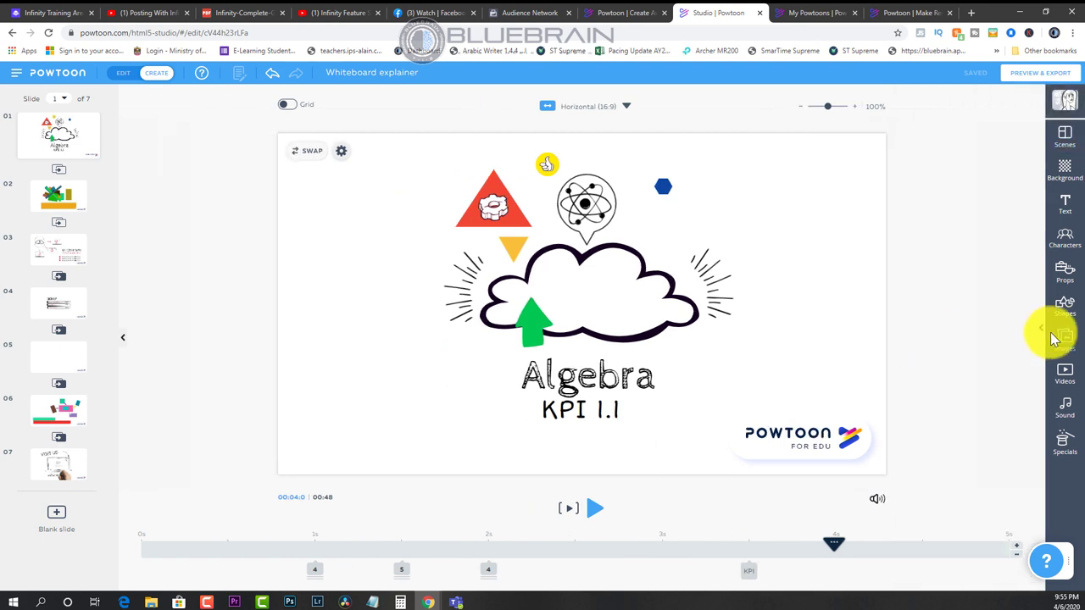
left_click(1063, 136)
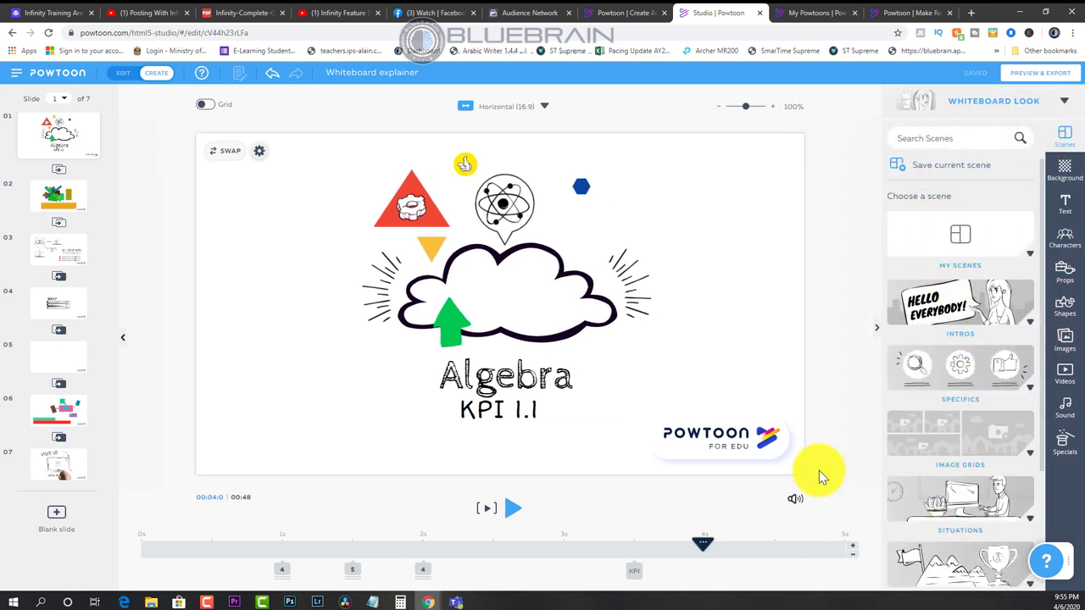
left_click(495, 513)
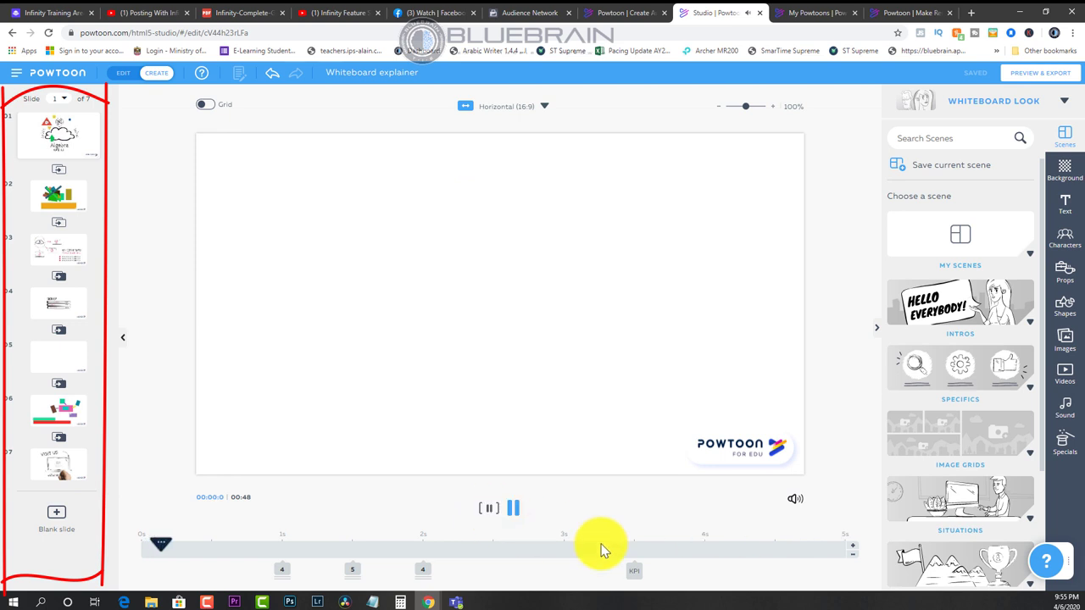
left_click(495, 511)
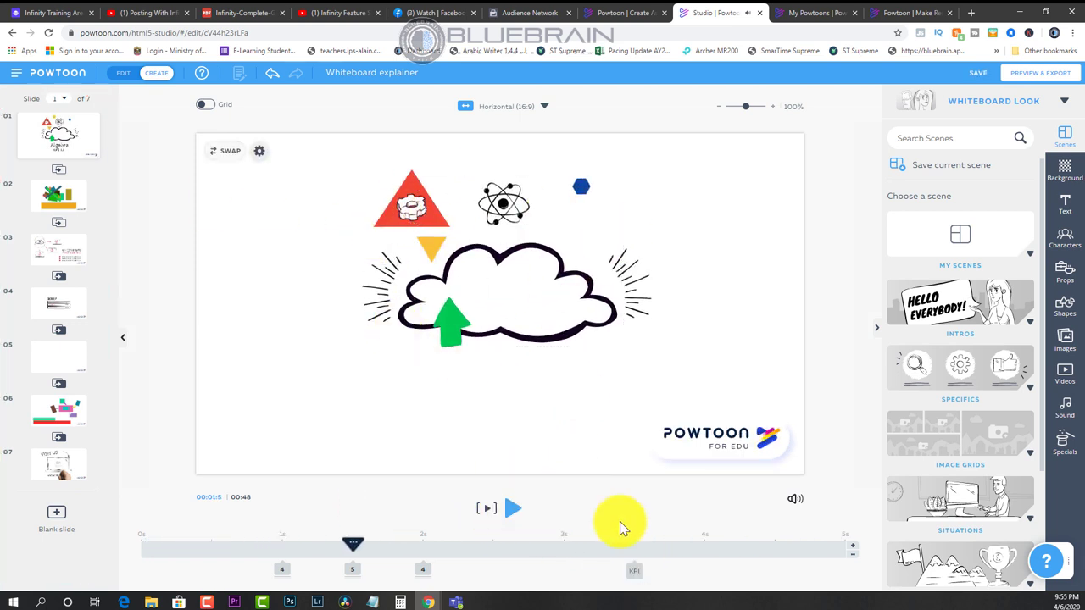
mouse_move(373, 538)
left_mouse_down()
mouse_move(636, 551)
mouse_move(577, 562)
mouse_move(348, 550)
mouse_move(634, 551)
left_mouse_up()
On slide 2, start editing the 'Spending all your budget' caption and select its opening text
left_click(180, 265)
left_click(70, 191)
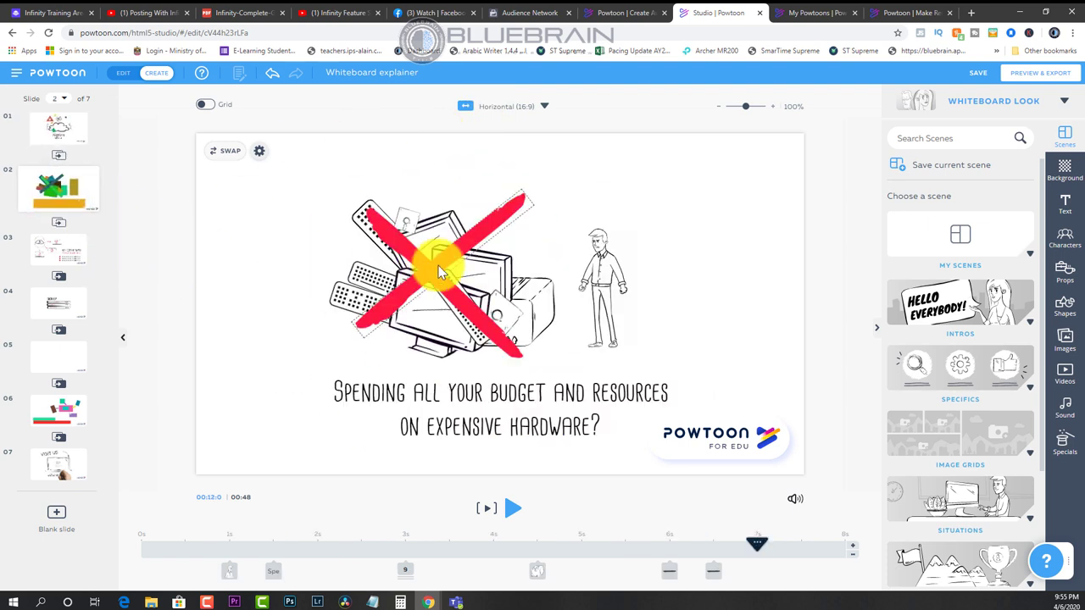
left_click(351, 390)
double_click(343, 397)
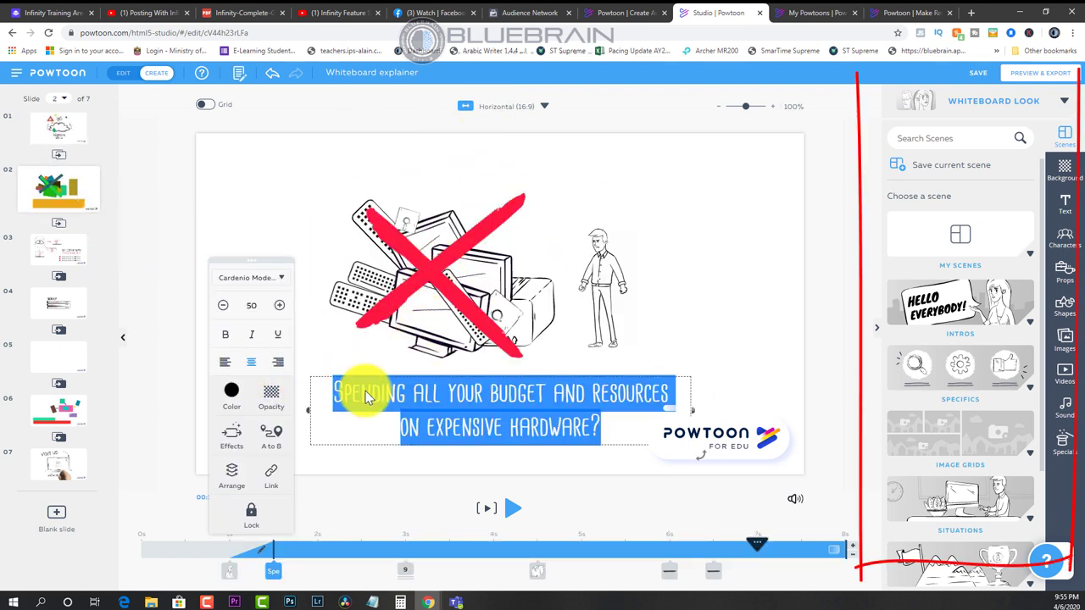
left_click_drag(337, 394, 611, 393)
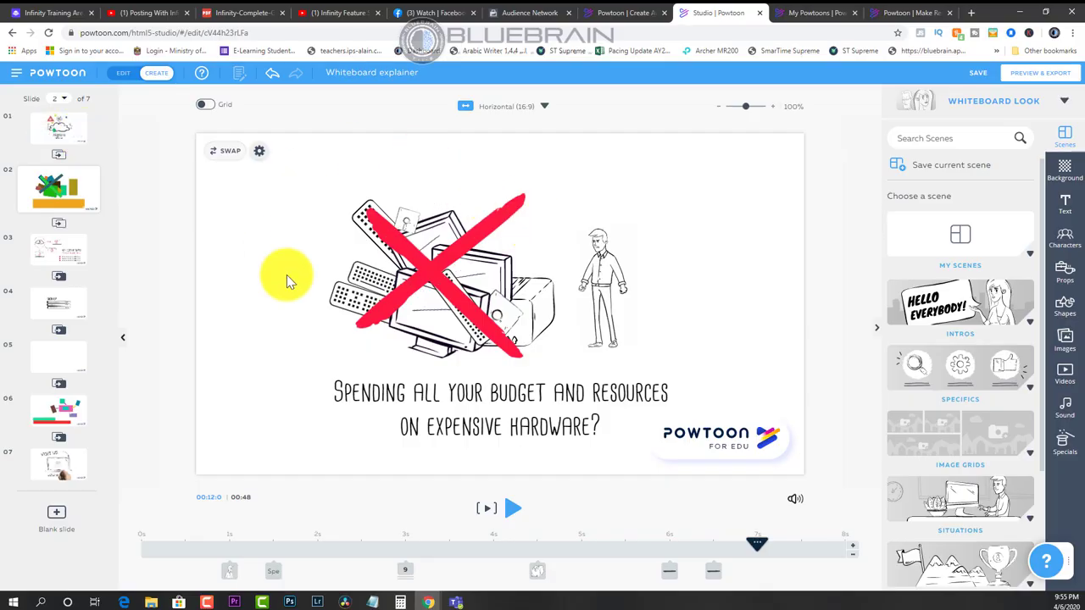
Change slide 1's title to 'Creative Design' and its subtitle to 'Linear Perspective'
left_click(55, 125)
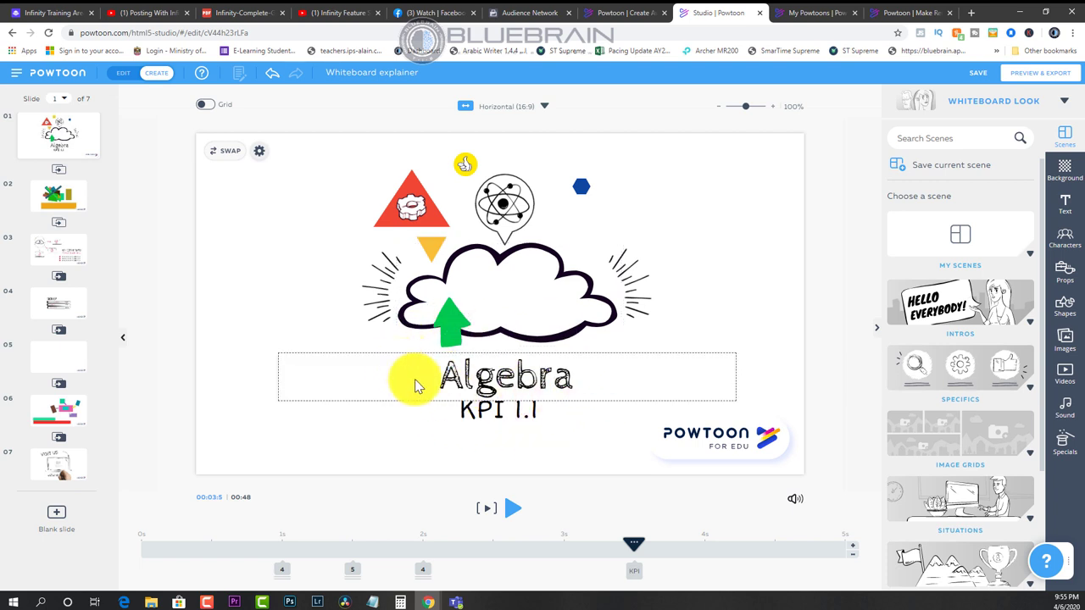
double_click(522, 379)
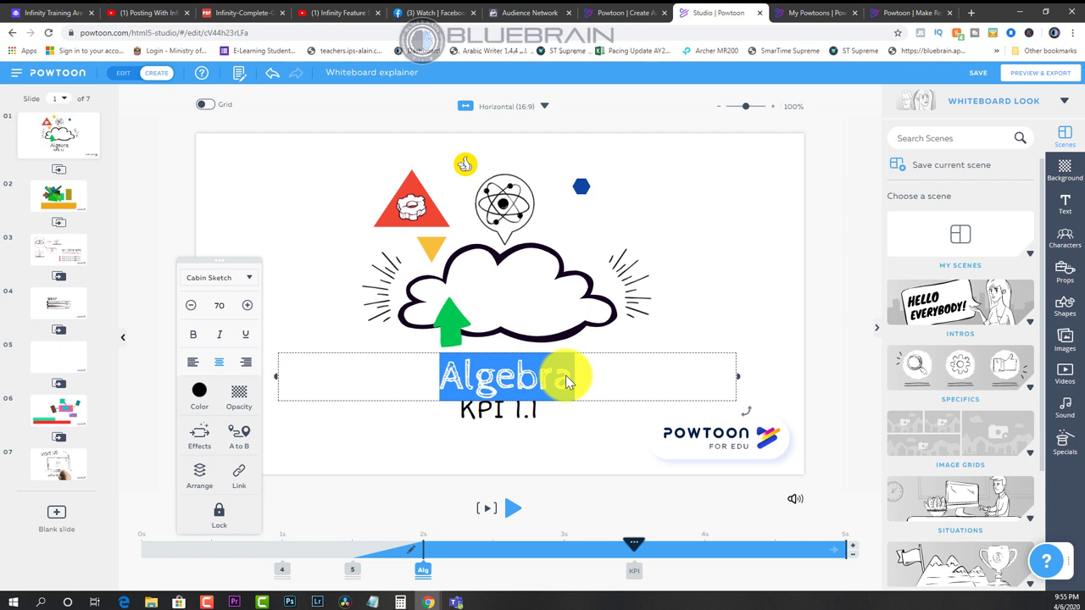
type("Creat")
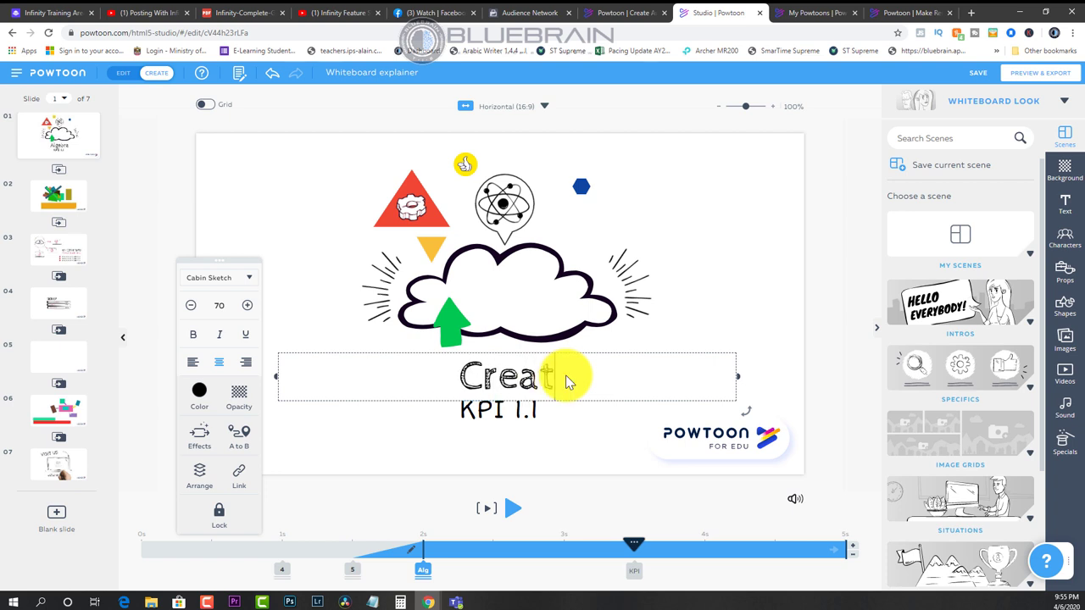
type("ive Design")
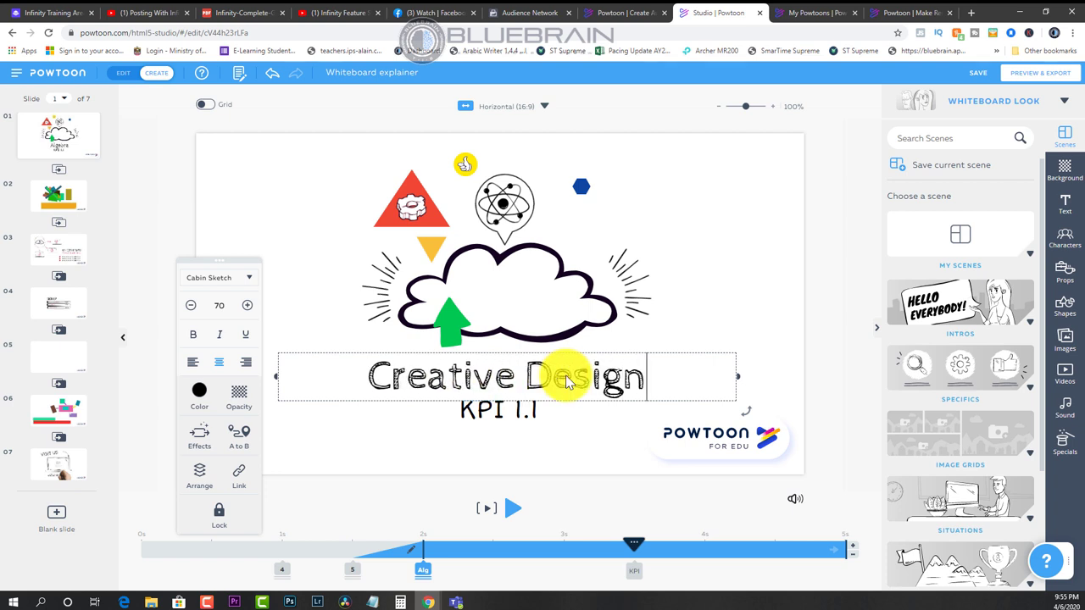
double_click(519, 411)
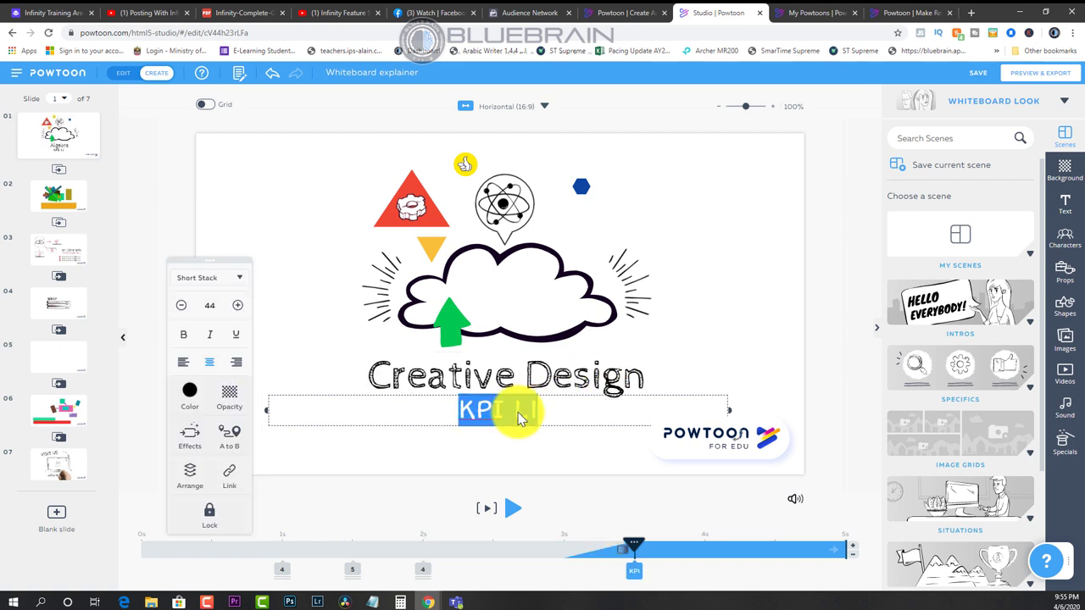
key("BackSpace")
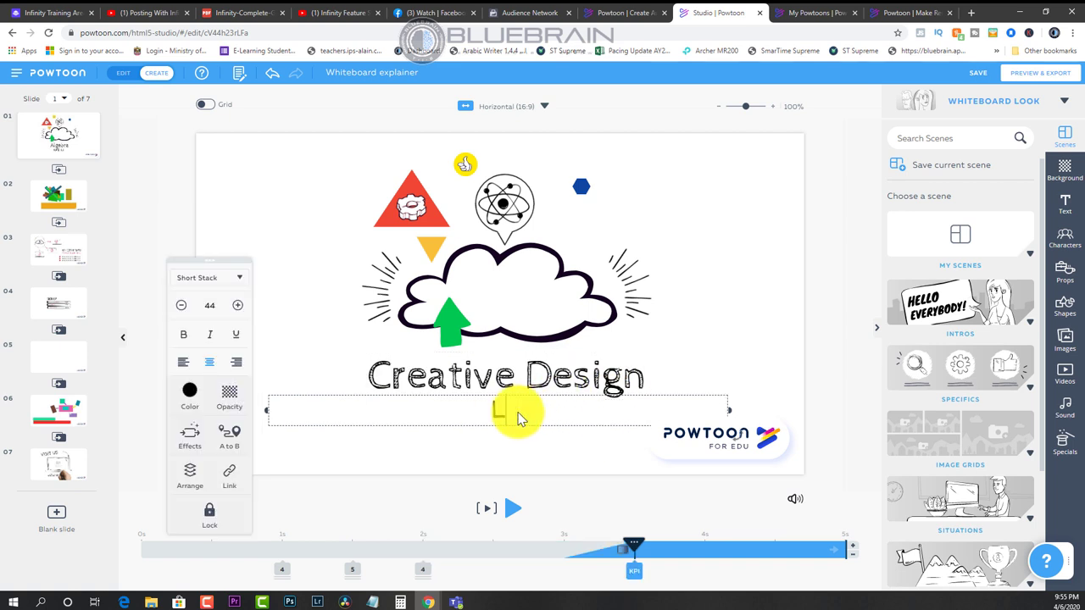
type("Linear Perspective")
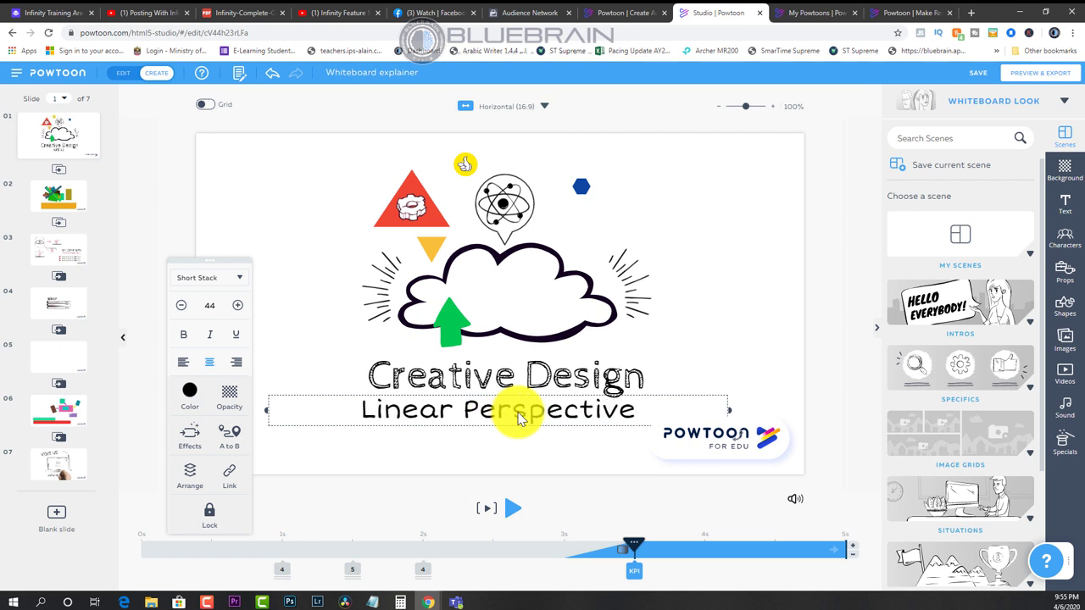
left_click(750, 292)
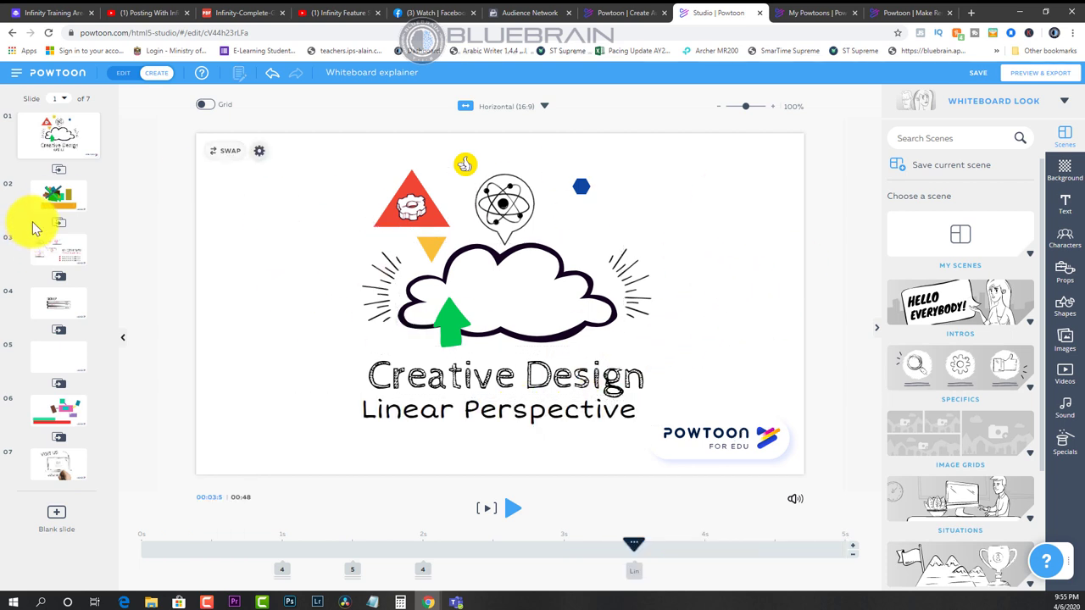
On slide 2, select all parts of the crossed-out computer-pile image
left_click(48, 197)
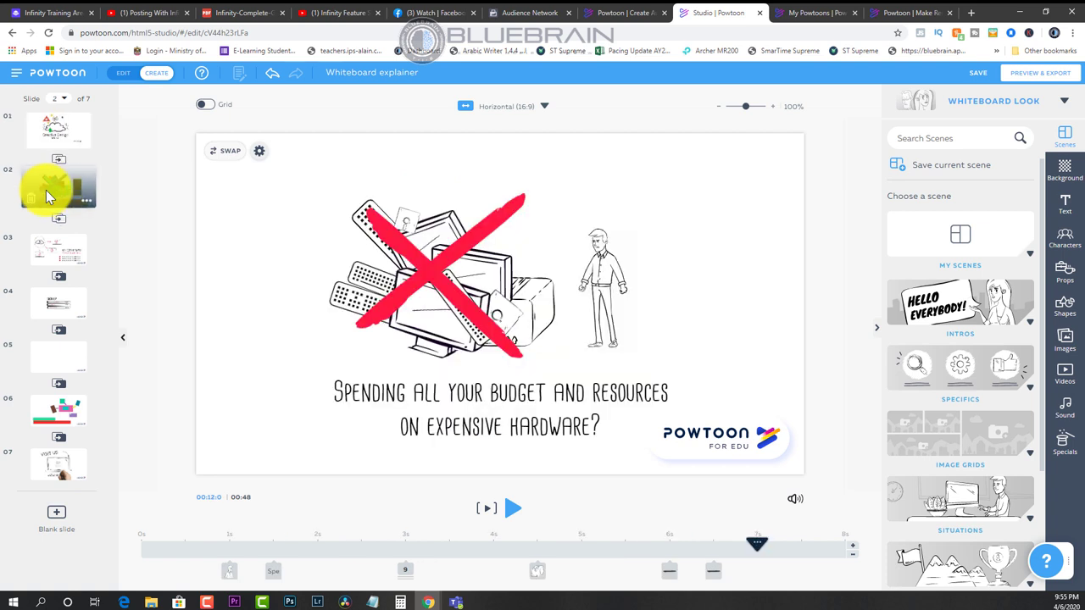
left_click(461, 283)
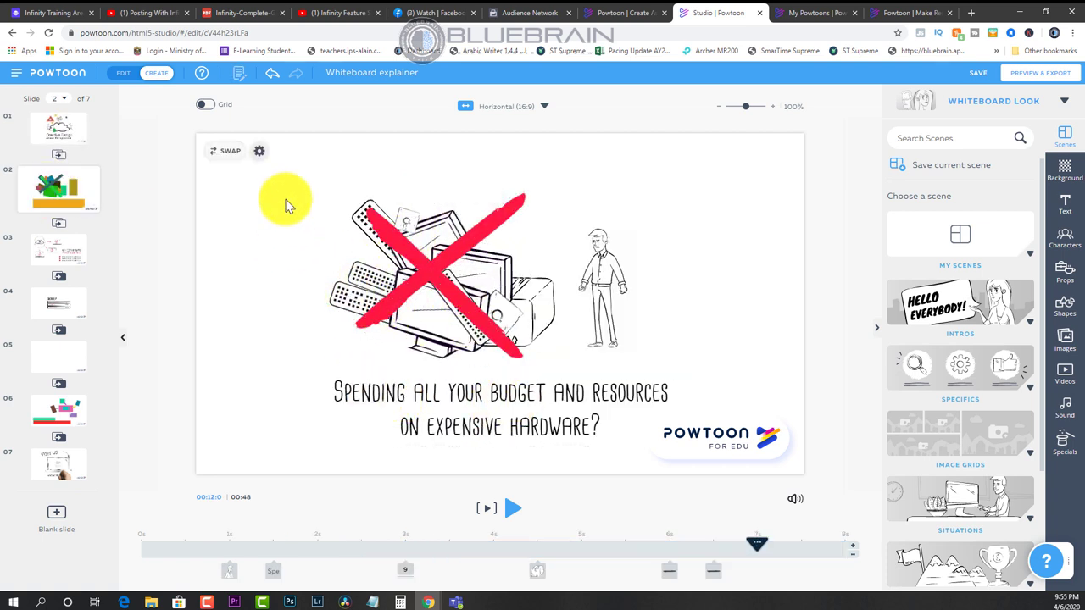
left_click_drag(285, 181, 593, 415)
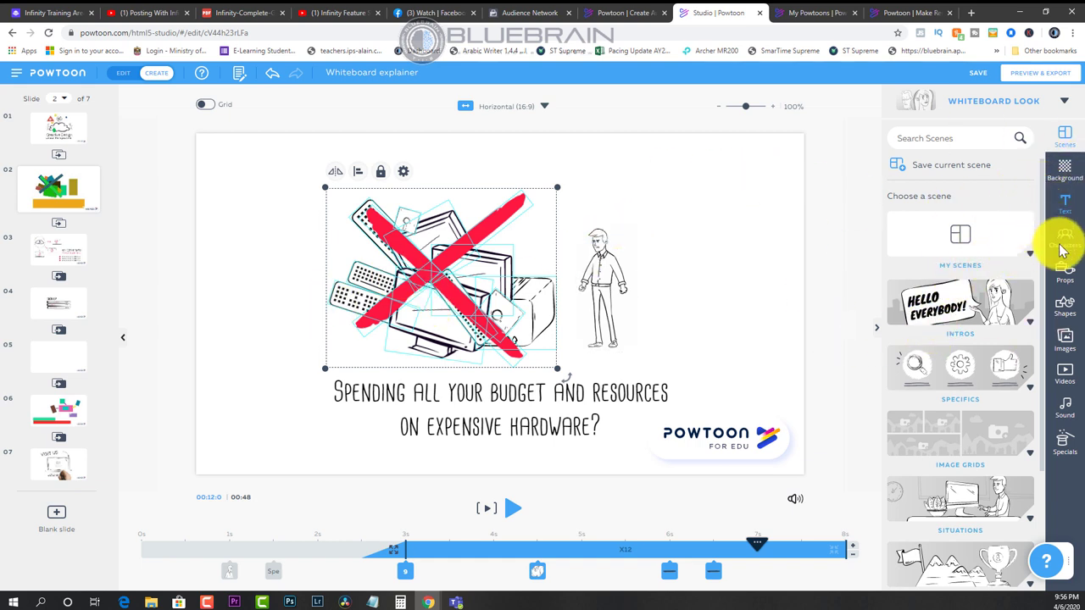
Reopen the Images library and start uploading an image through the Add Media dialog
left_click(1065, 339)
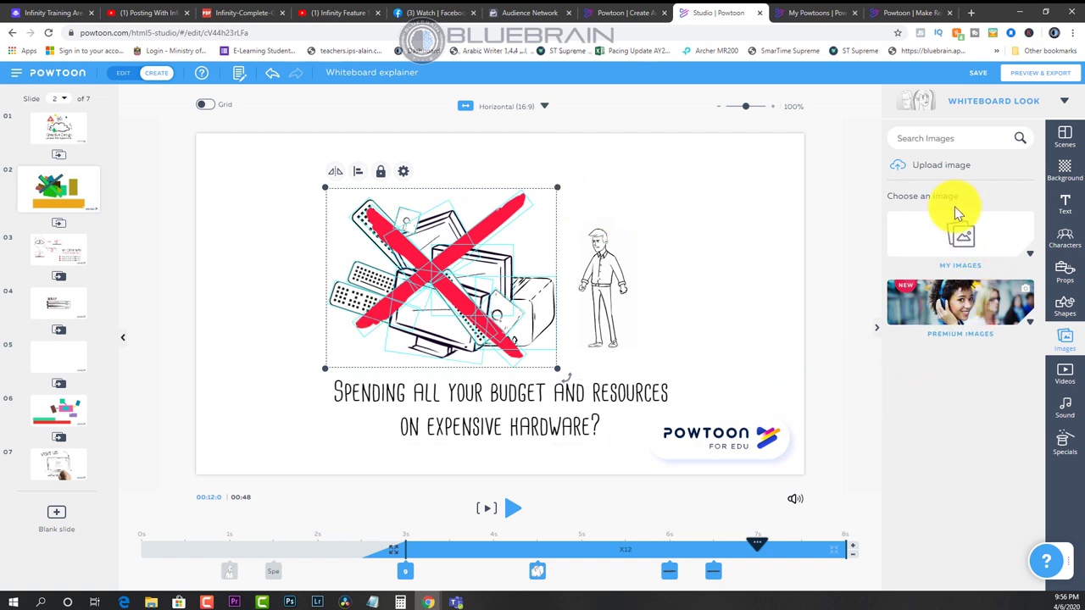
left_click(1066, 341)
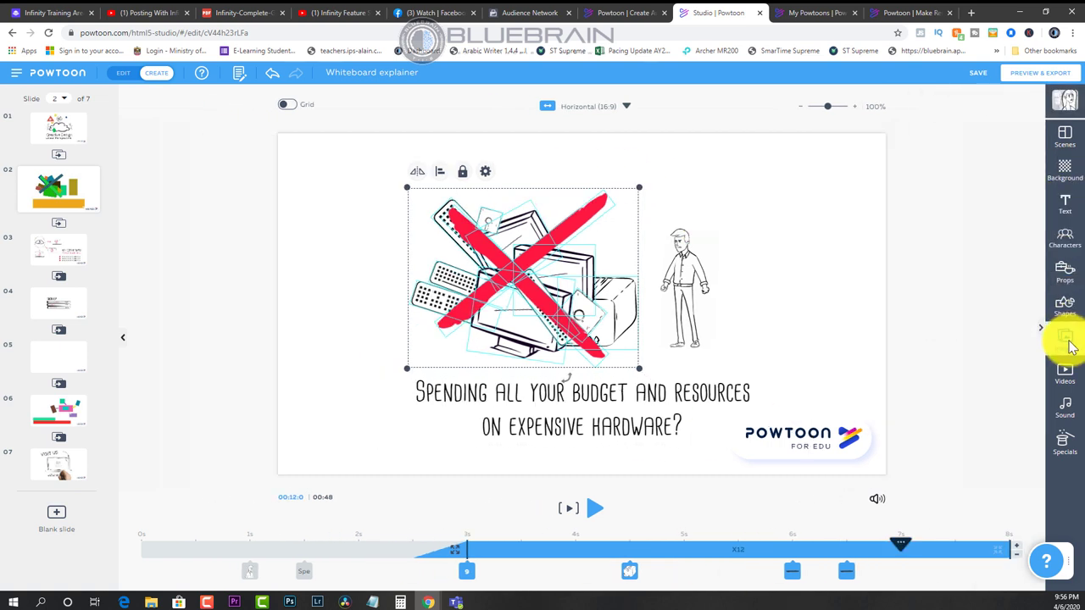
left_click(1068, 343)
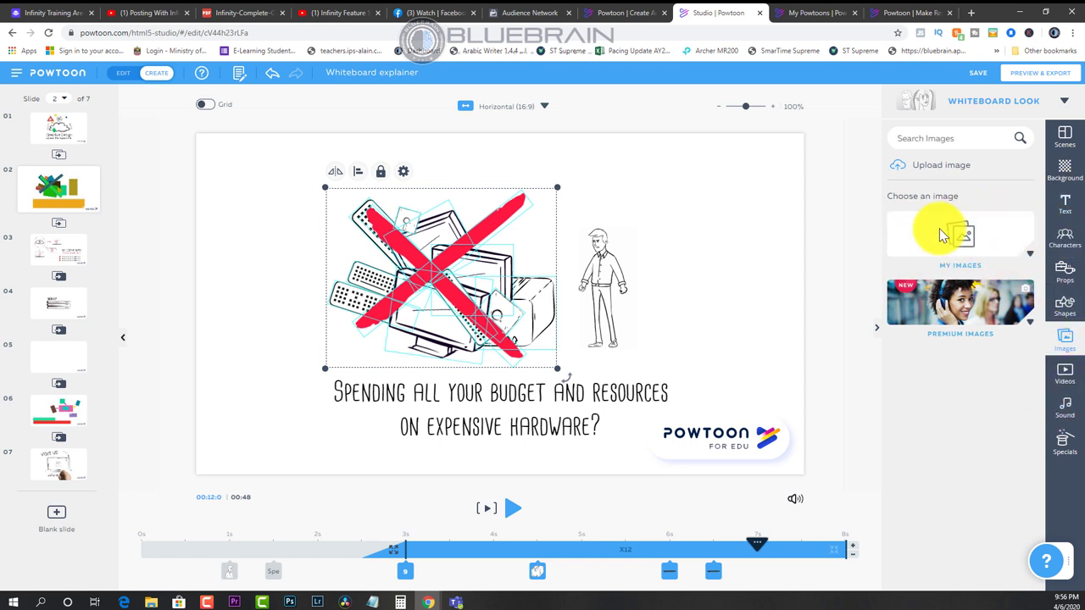
left_click(939, 172)
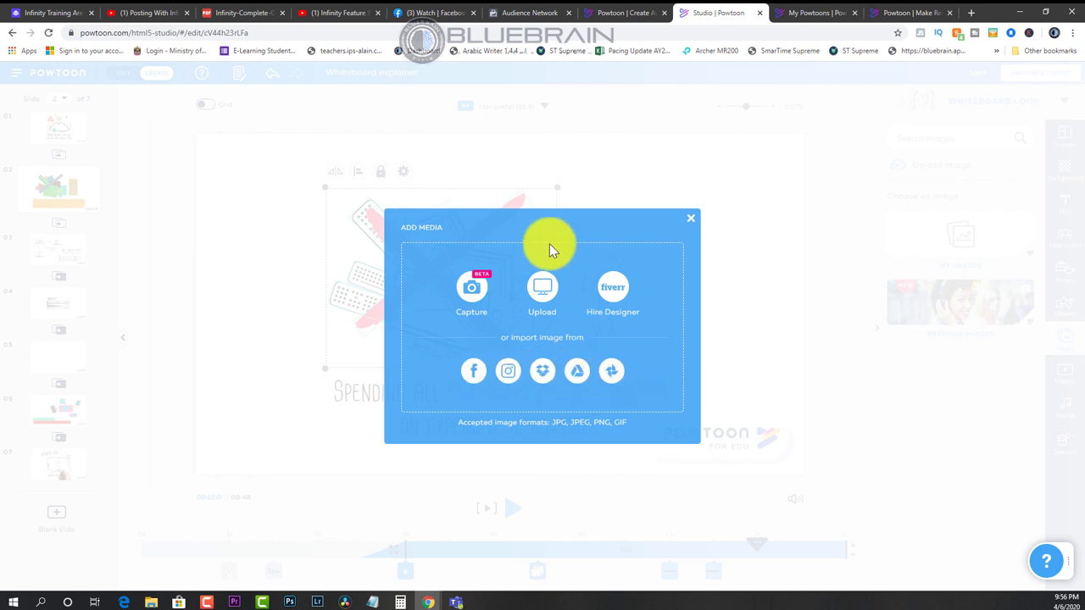
Upload 'Acrylic paint' from [Productions] > Blue Brain > Courses > Creative Design > [Assets, Docs and Refs]
left_click(543, 291)
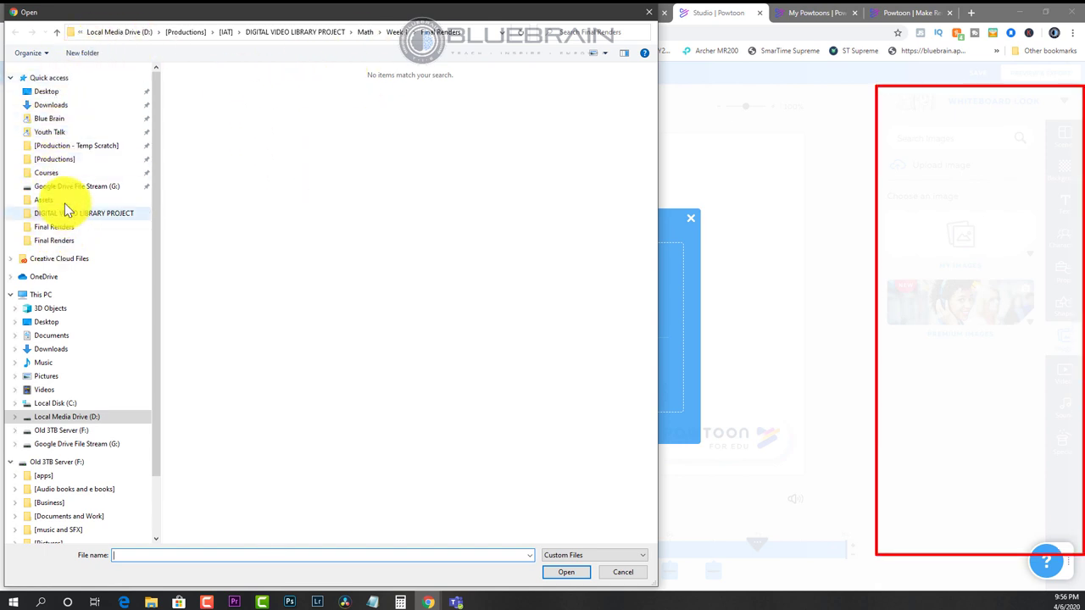
left_click(71, 160)
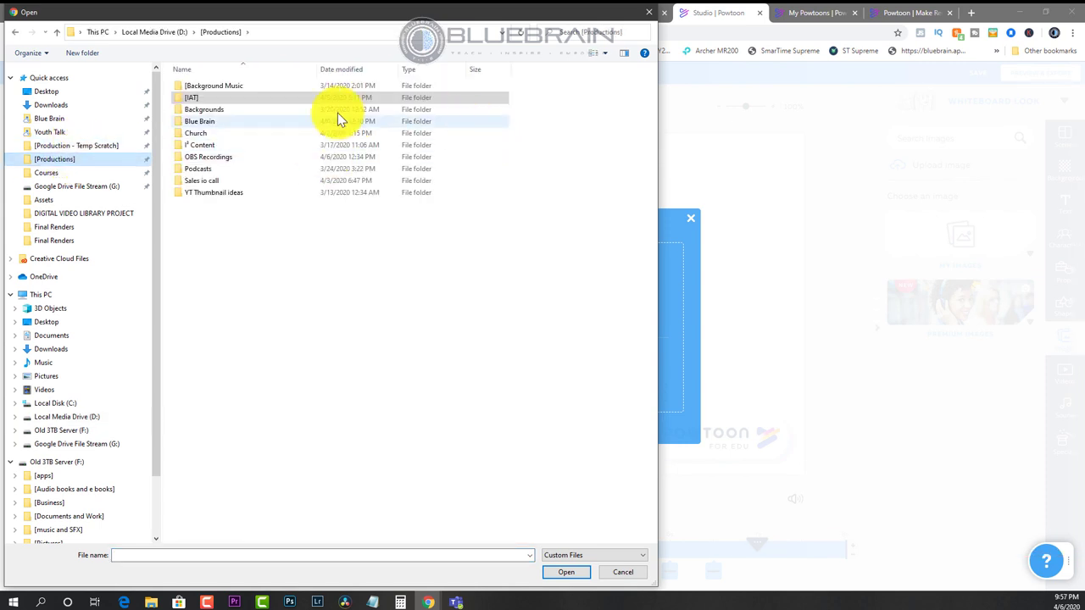
double_click(217, 121)
double_click(211, 86)
double_click(210, 85)
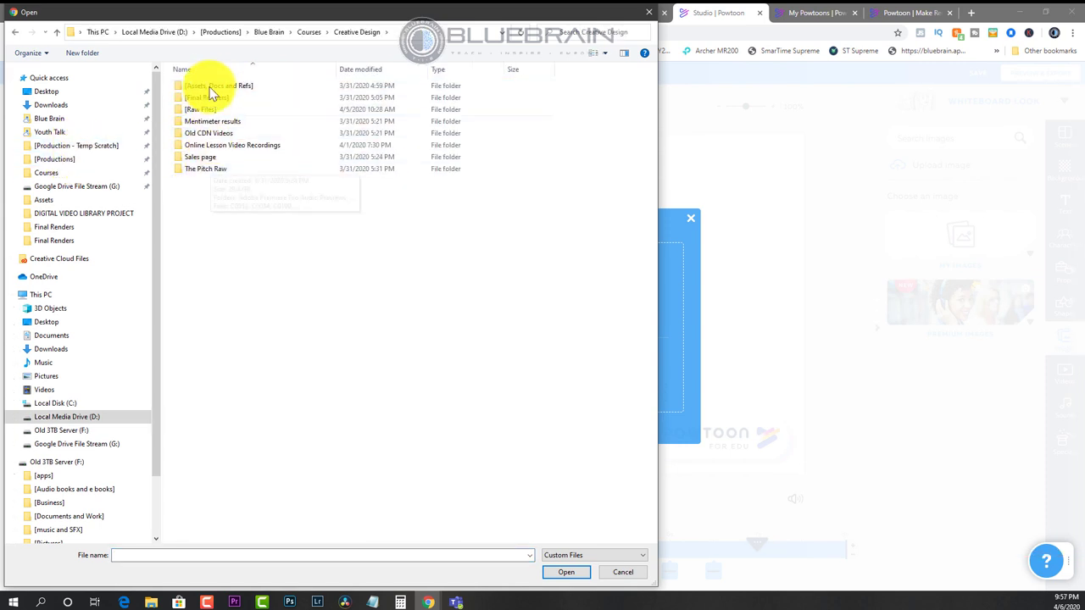
double_click(217, 87)
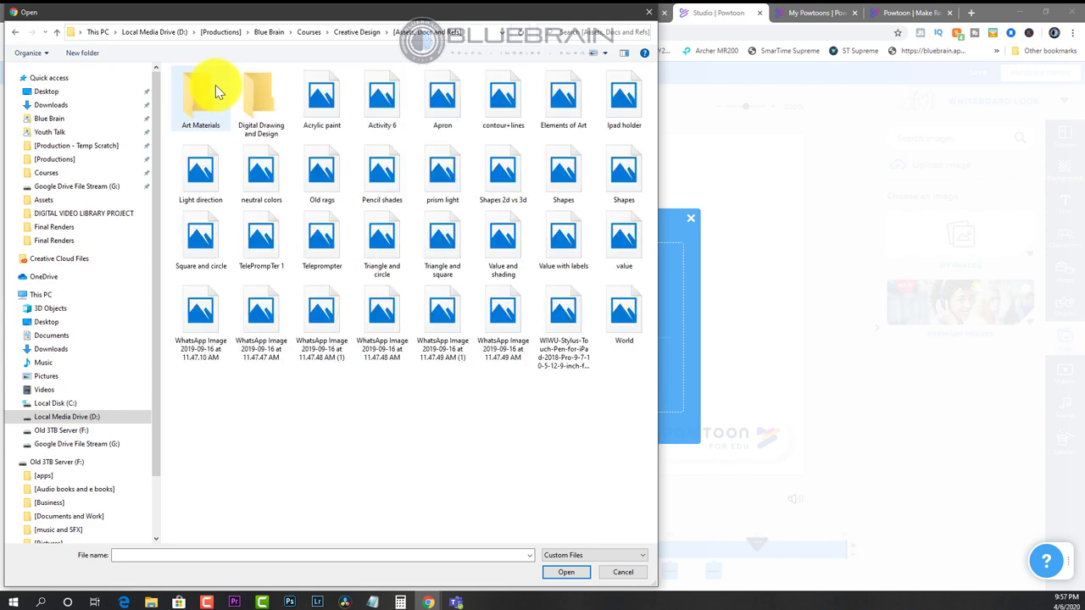
left_click(343, 102)
left_click(566, 572)
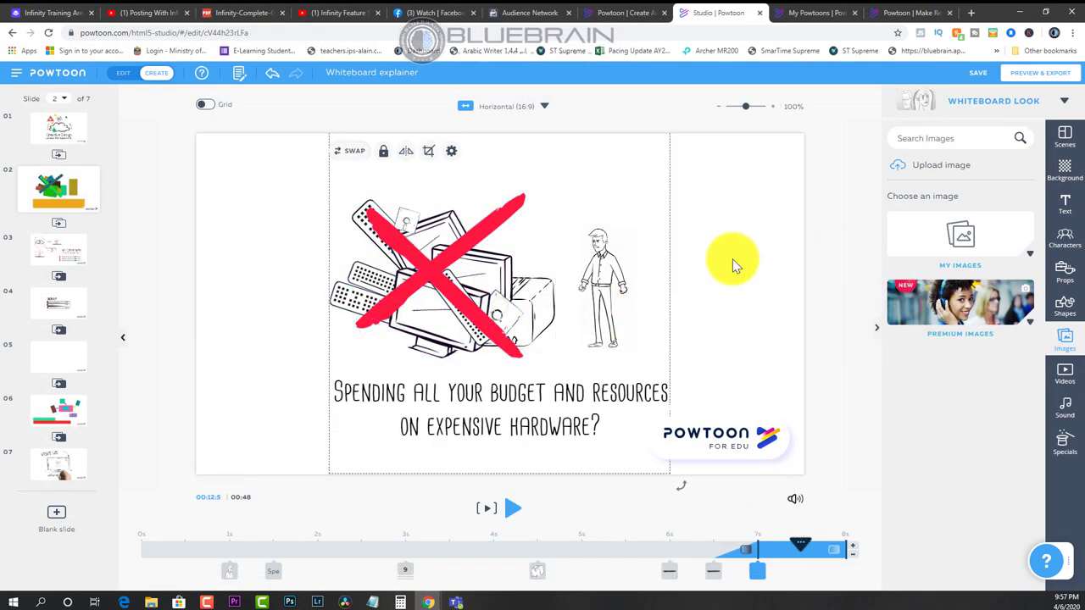
Shrink the acrylic paint photo into slide 2's upper left and undo a stray object move
left_click(380, 280)
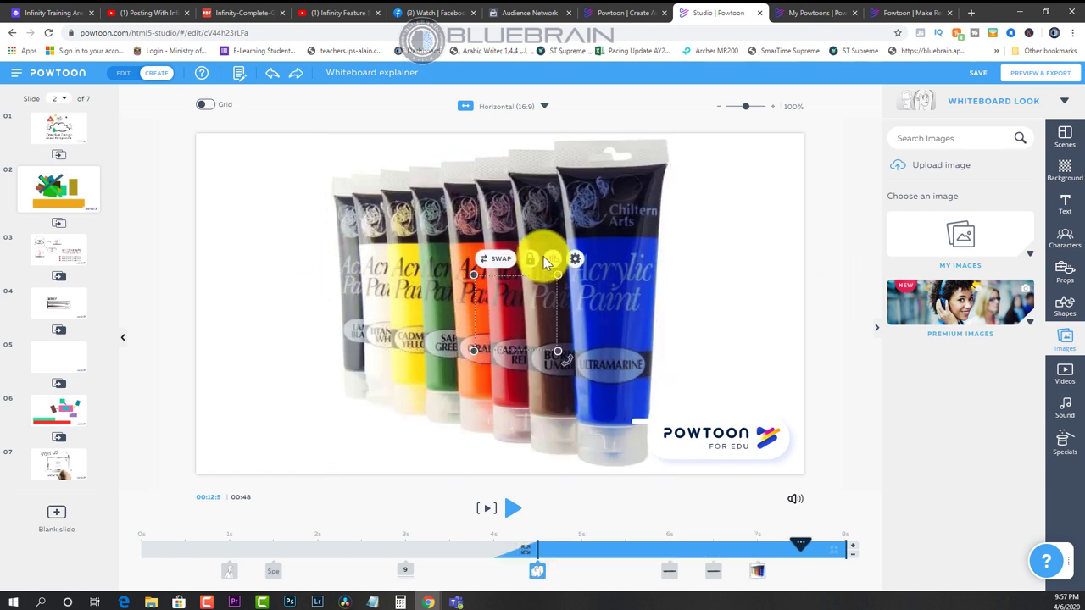
left_click(637, 236)
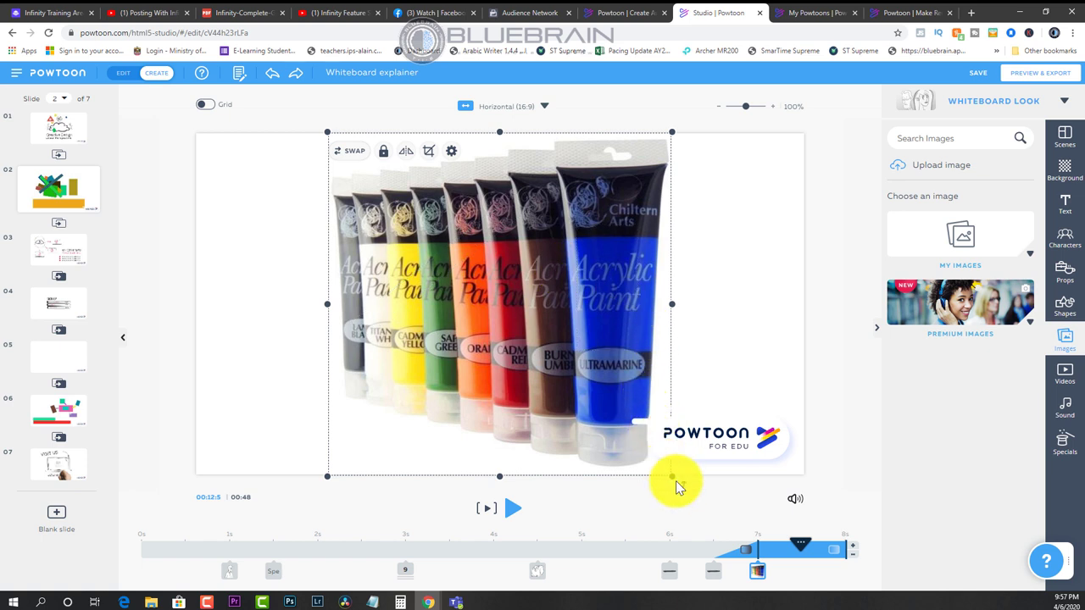
mouse_move(673, 483)
left_mouse_down()
mouse_move(448, 312)
mouse_move(462, 343)
left_mouse_up()
left_click(406, 259)
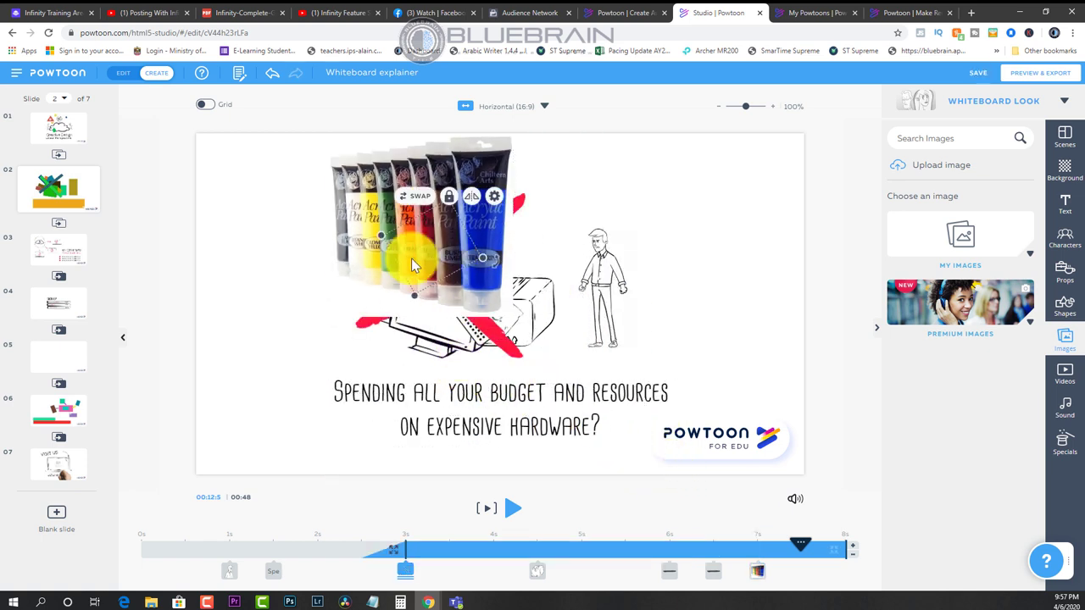
key("ctrl+z")
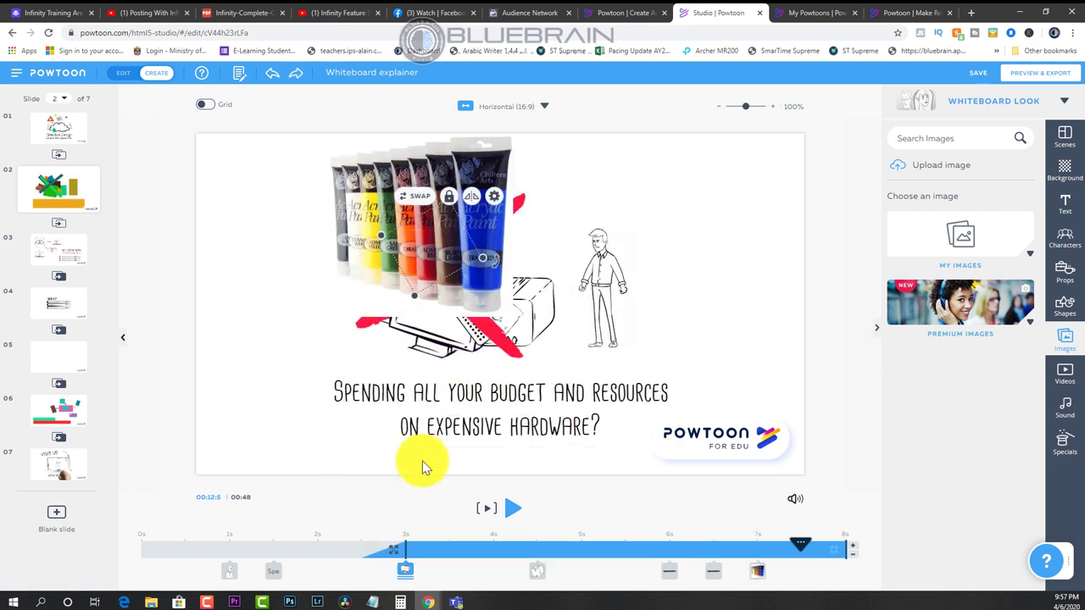
Preview slide 2's animation, then deselect the paint photo
left_click(489, 510)
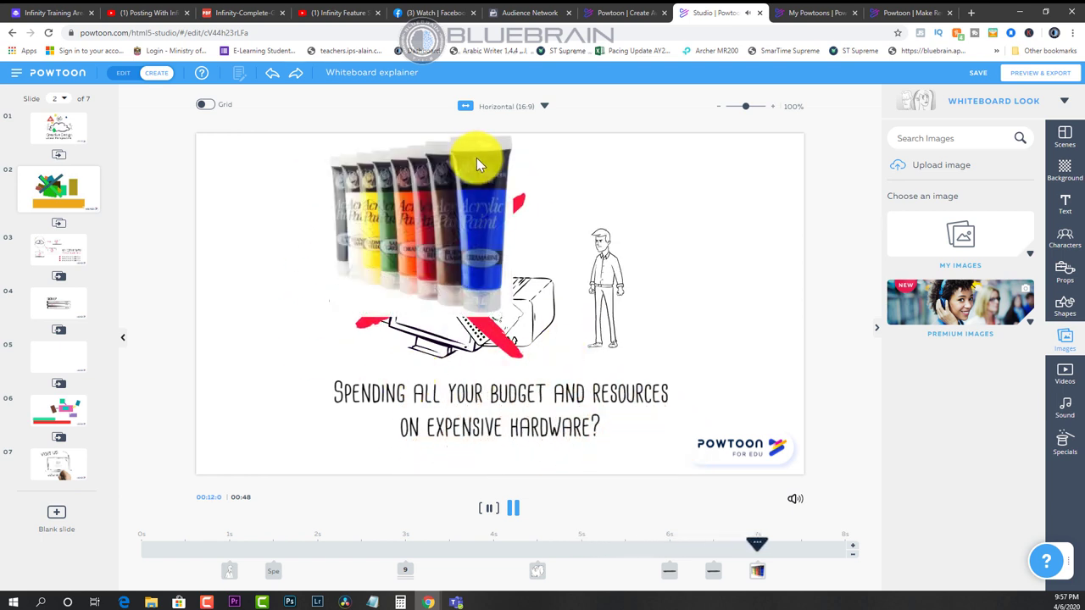
left_click(416, 216)
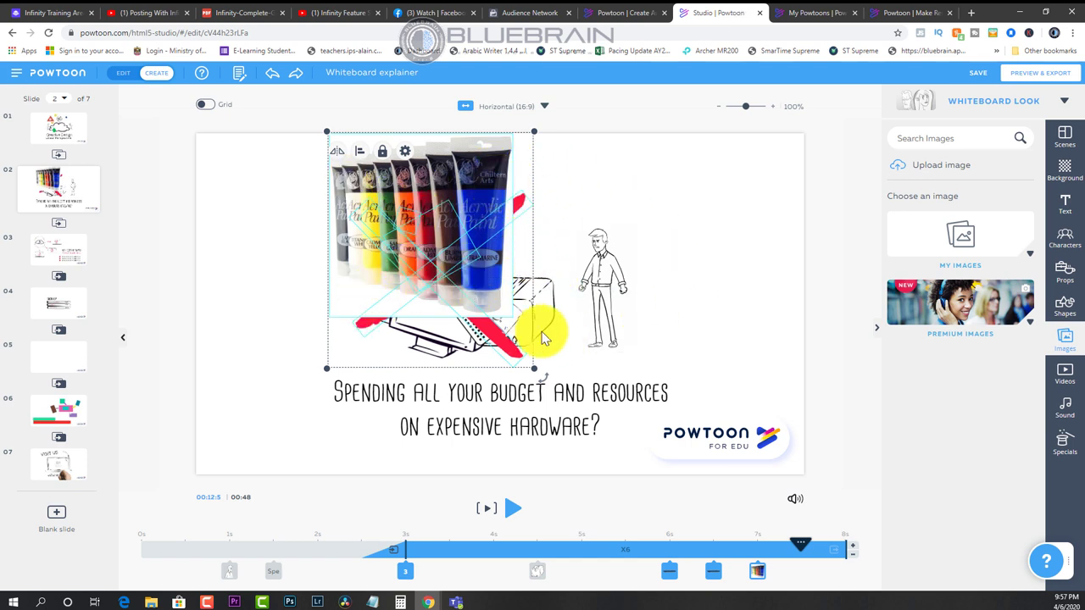
left_click(288, 432)
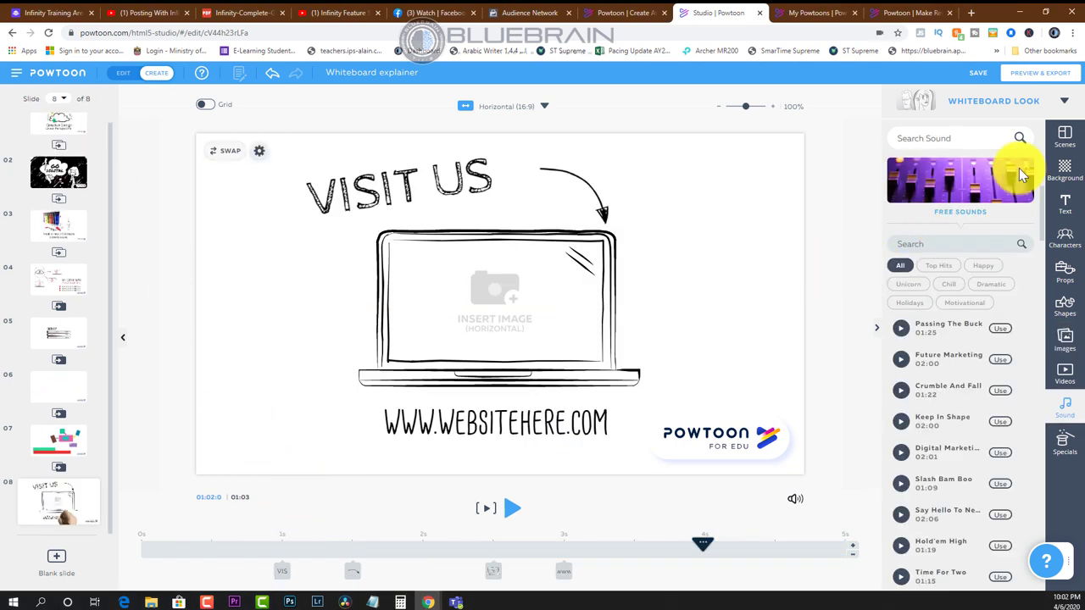
Start uploading a video from the computer via the Videos library's Add Media dialog
left_click(1064, 376)
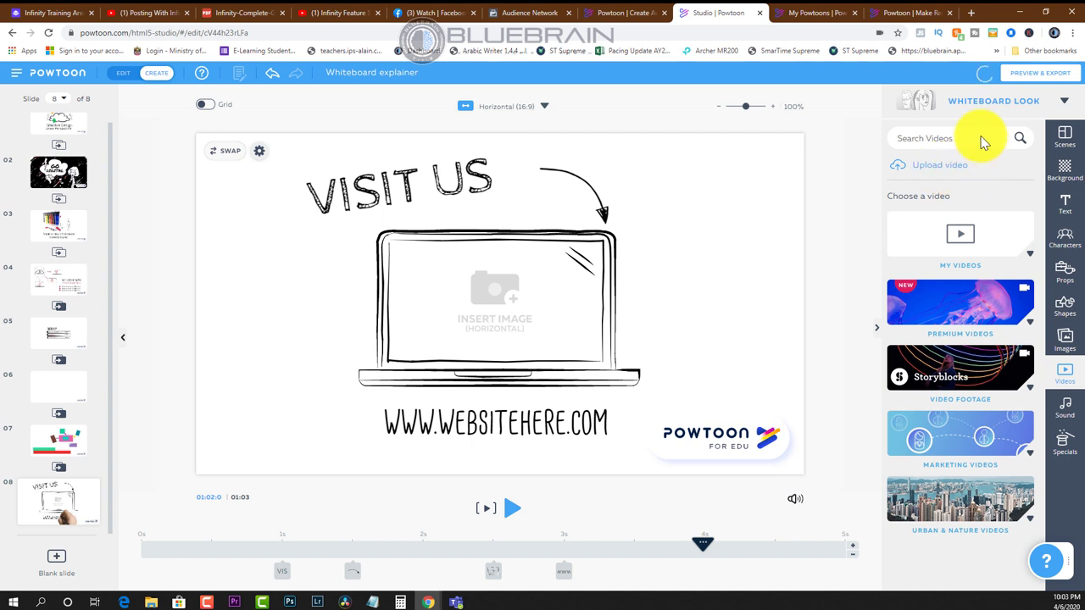
left_click(943, 169)
left_click(536, 297)
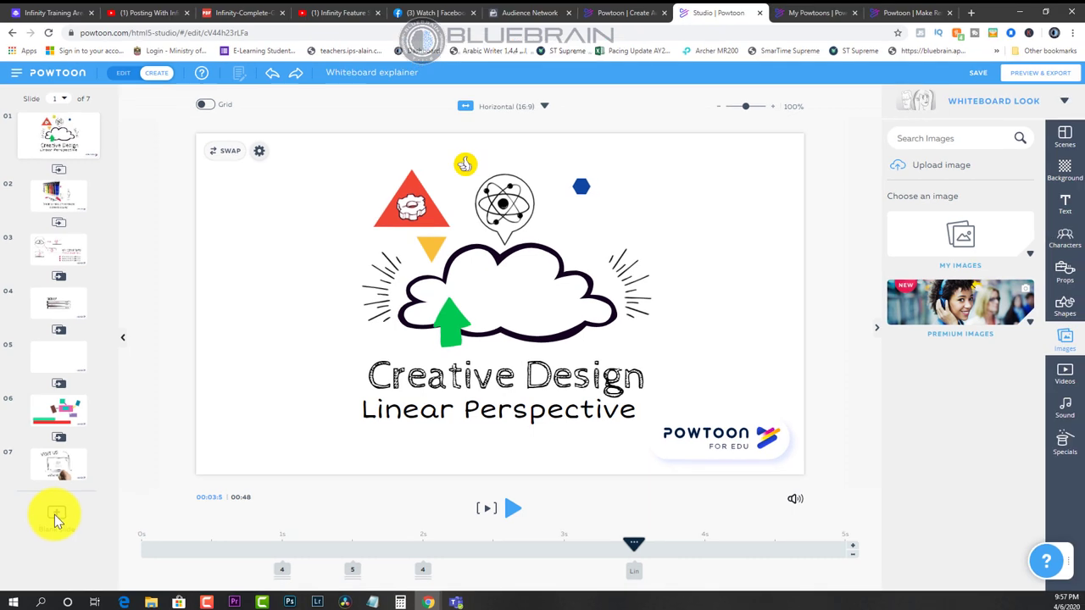
Add a blank slide and place it at position 2 in the slide list
left_click(56, 517)
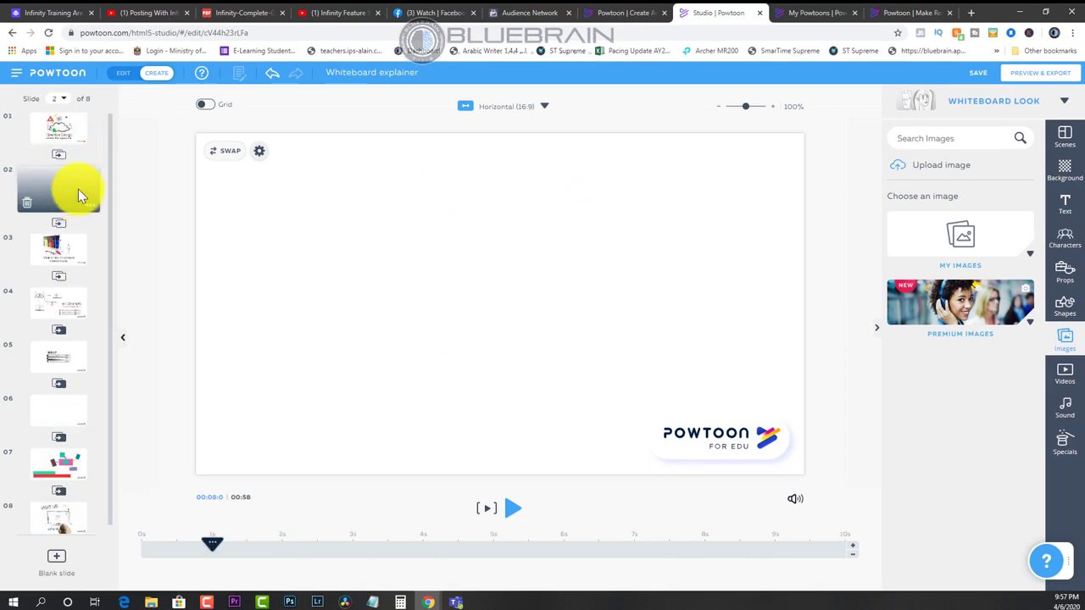
mouse_move(60, 182)
left_mouse_down()
mouse_move(56, 378)
mouse_move(56, 158)
mouse_move(72, 197)
left_mouse_up()
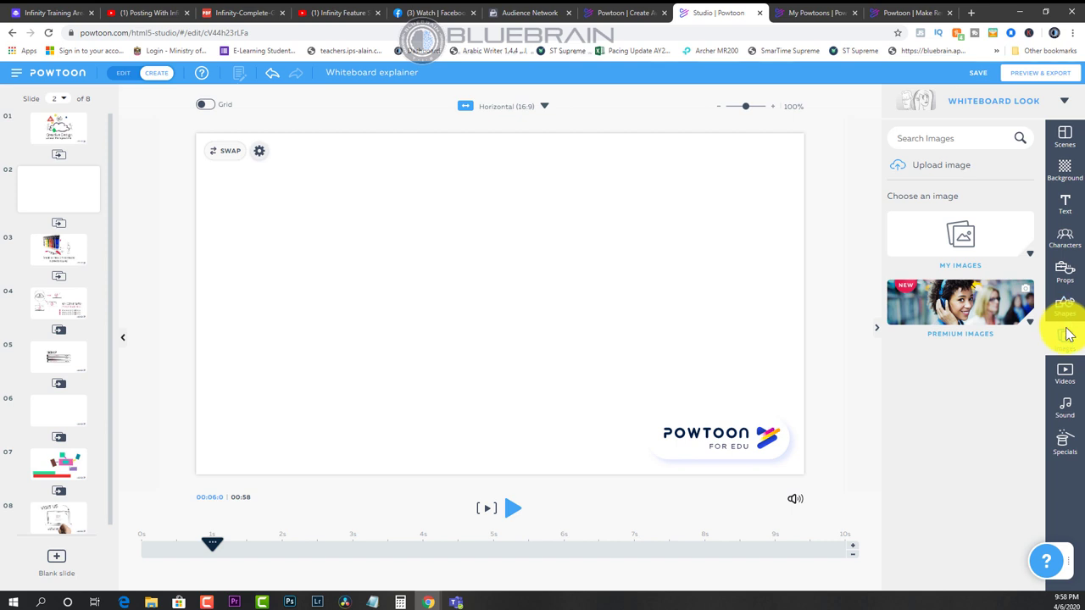
Apply the BAD IDEA template from the Scenes library's Situations section to slide 2
left_click(1065, 134)
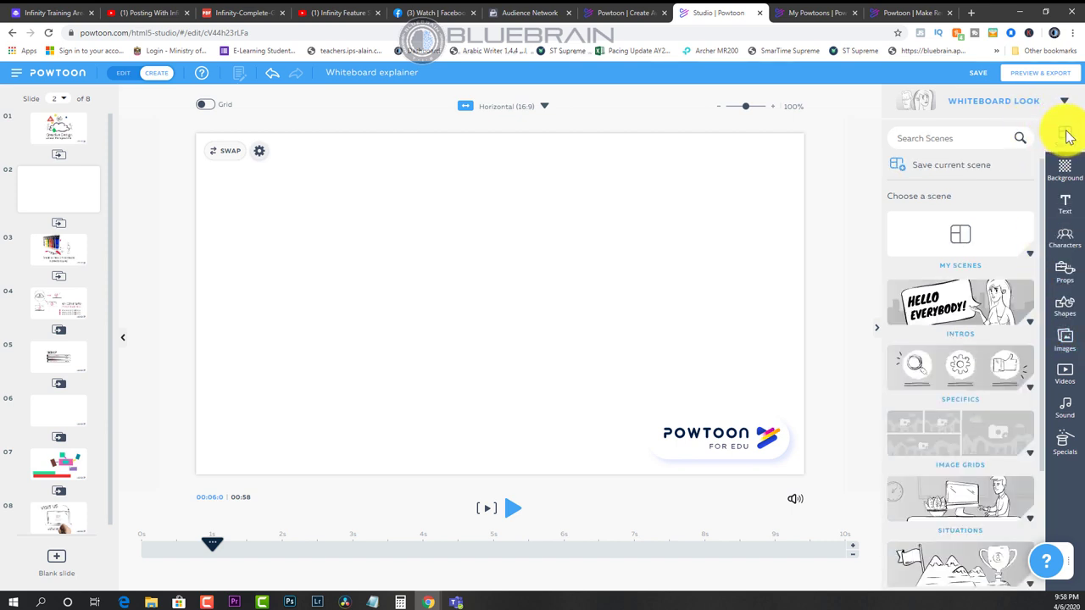
scroll(977, 271, "down", 4)
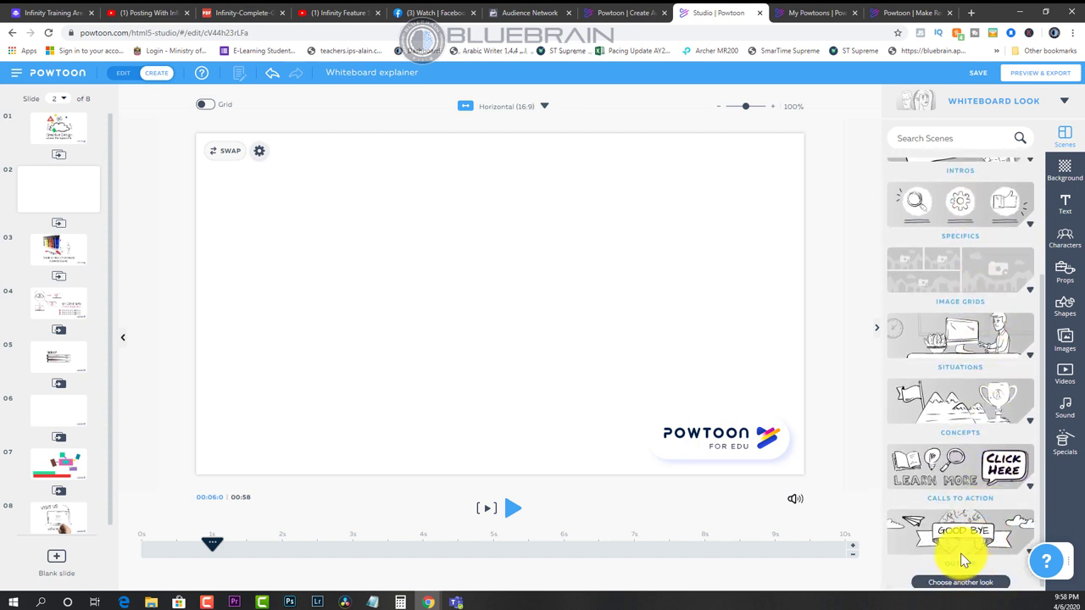
scroll(958, 525, "up", 4)
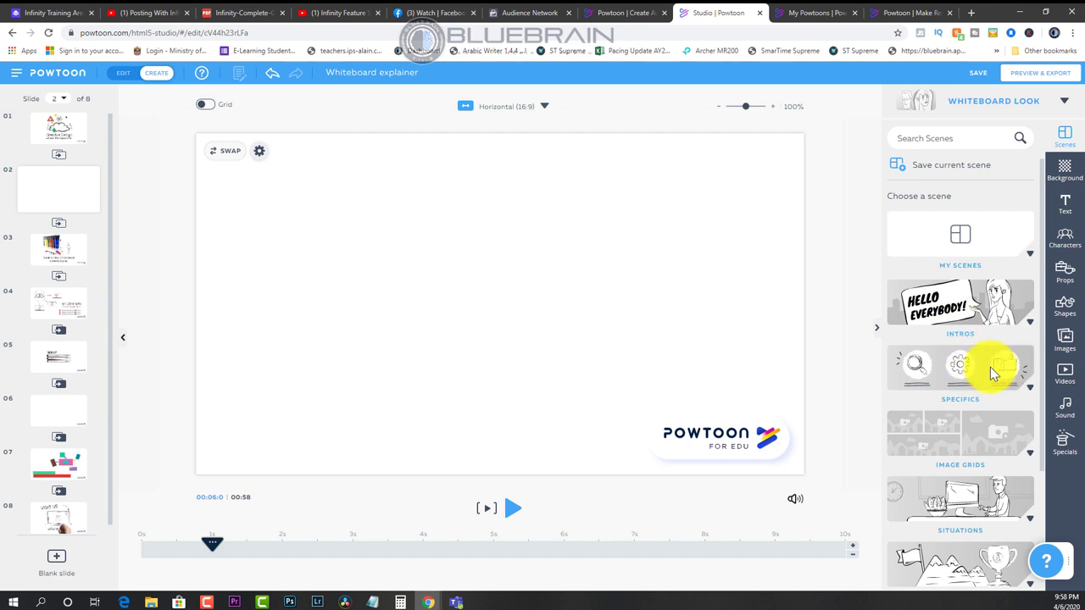
left_click(985, 498)
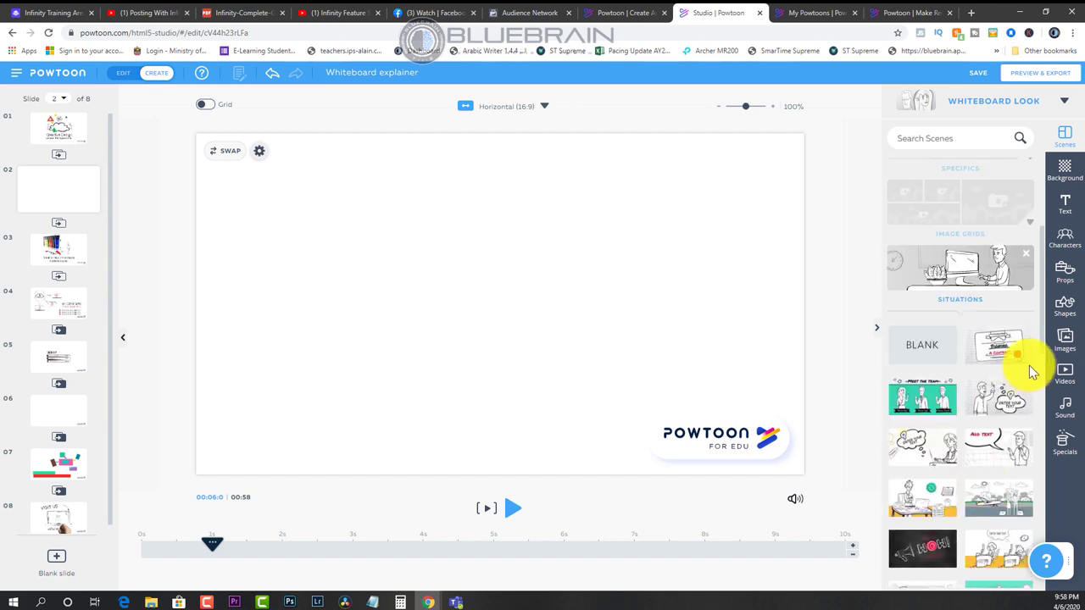
scroll(993, 281, "down", 1)
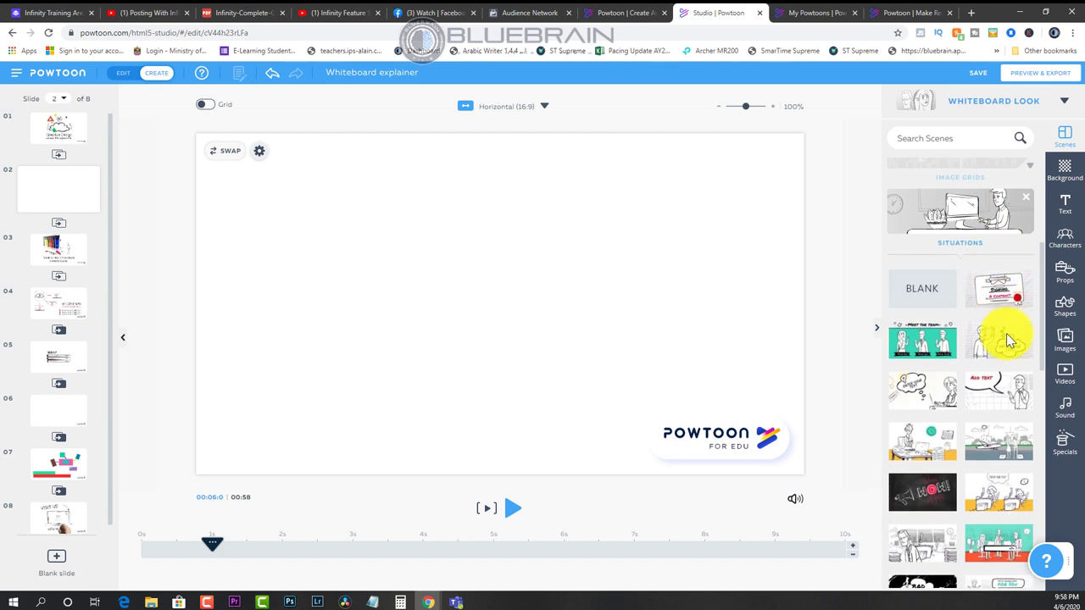
scroll(1000, 331, "up", 2)
scroll(1003, 409, "down", 4)
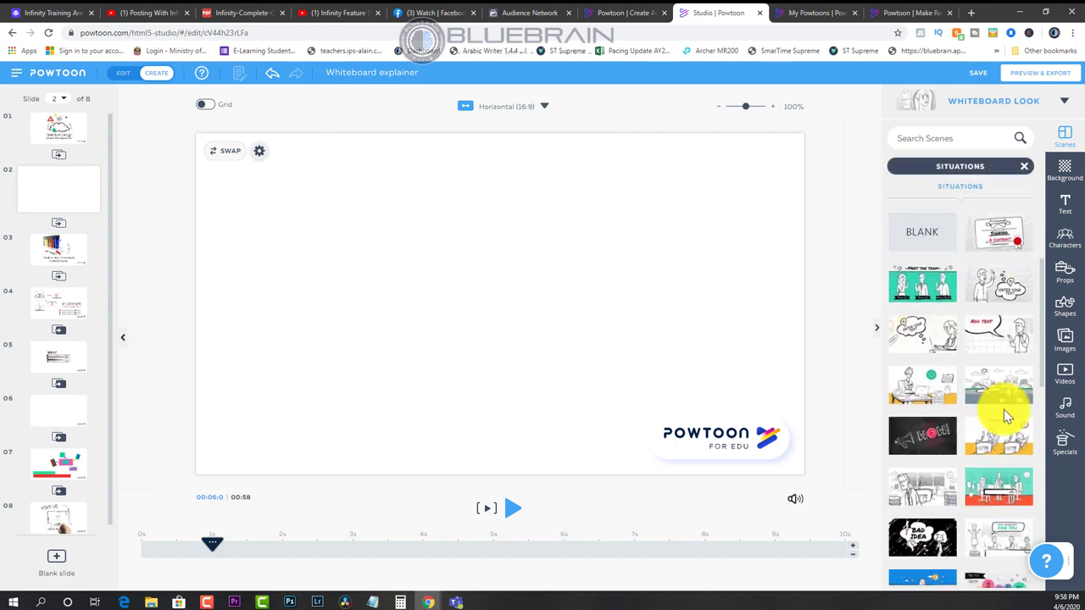
scroll(951, 440, "down", 1)
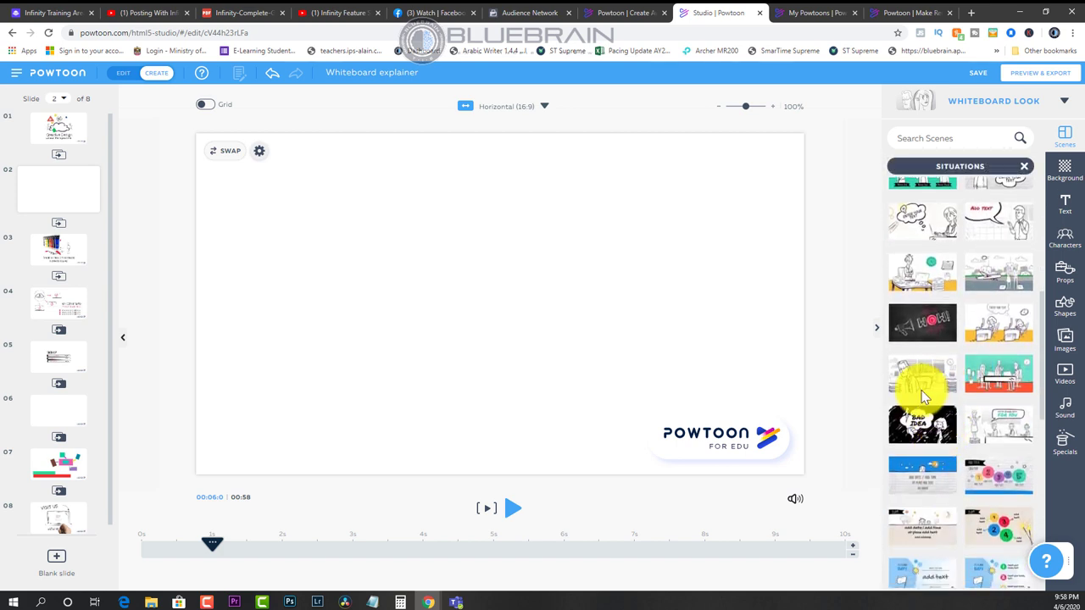
left_click(928, 431)
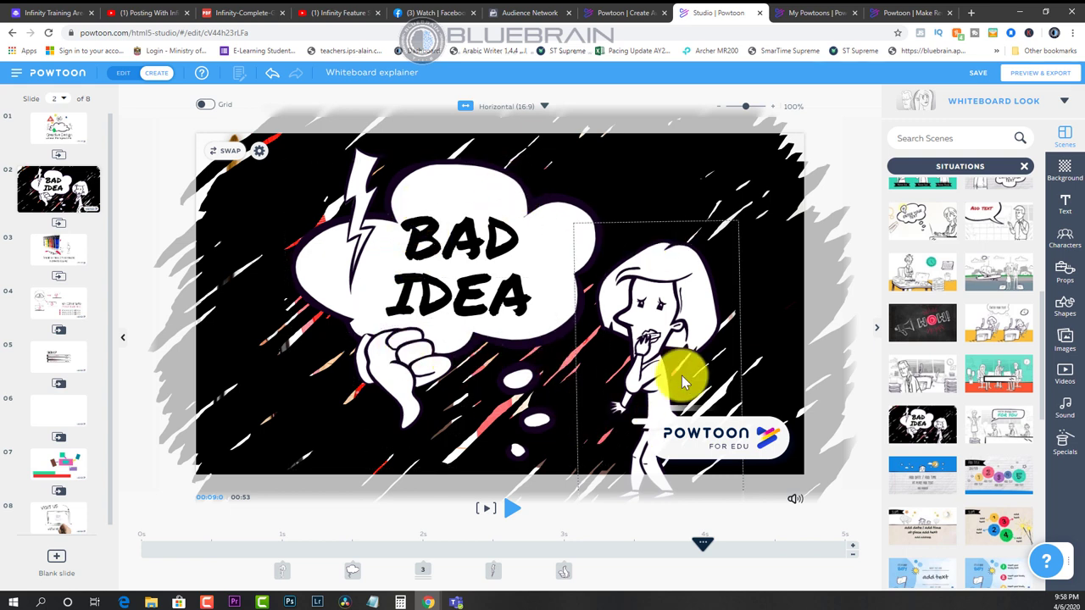
Preview the scene, then change the bubble text from BAD IDEA to GO DIGITAL
left_click(484, 509)
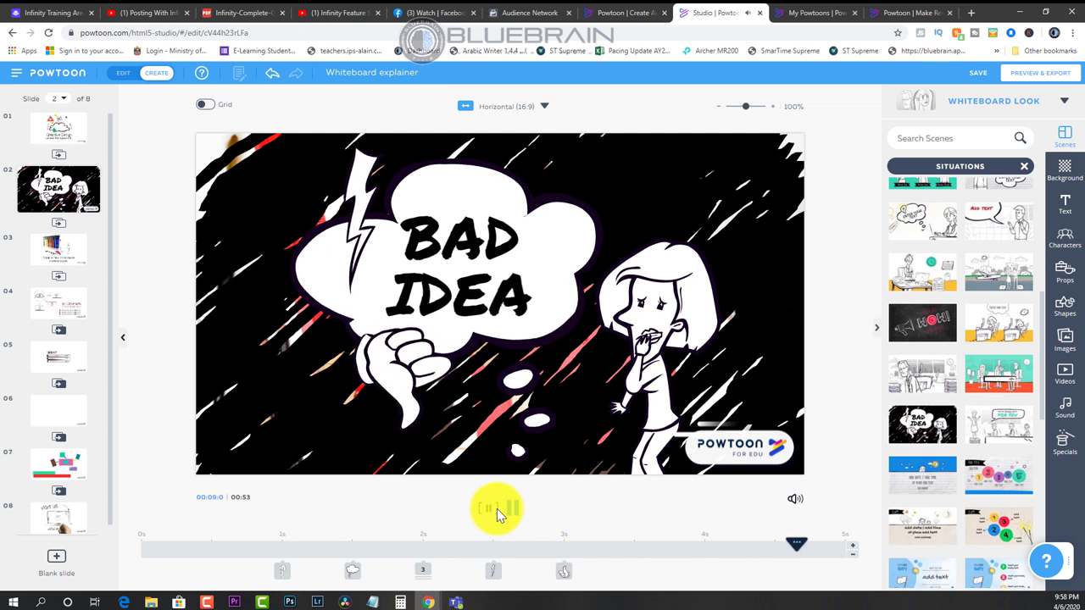
left_click(496, 509)
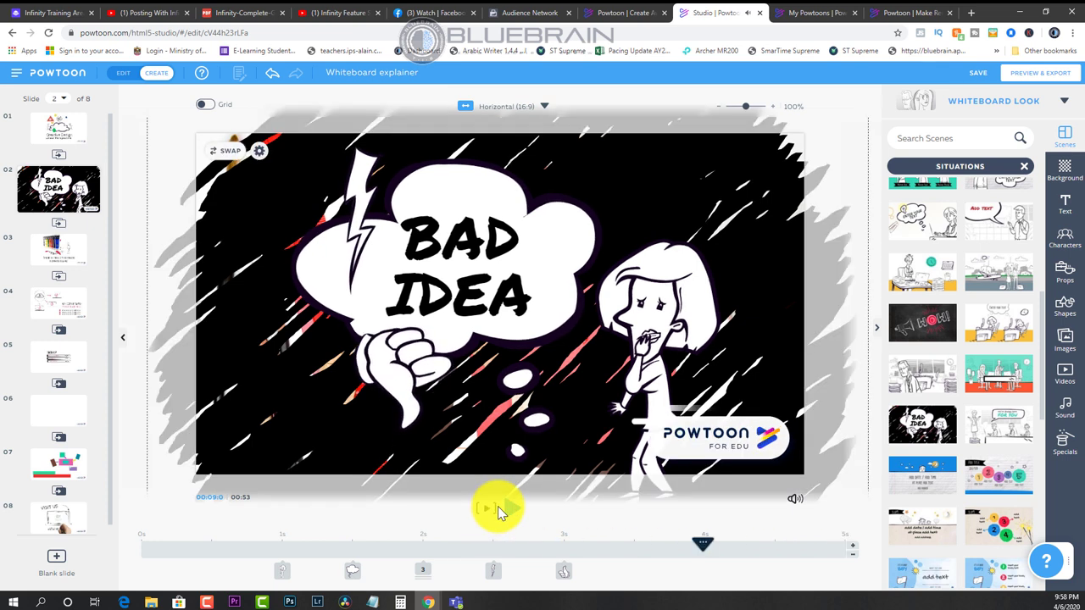
left_click(448, 235)
double_click(462, 254)
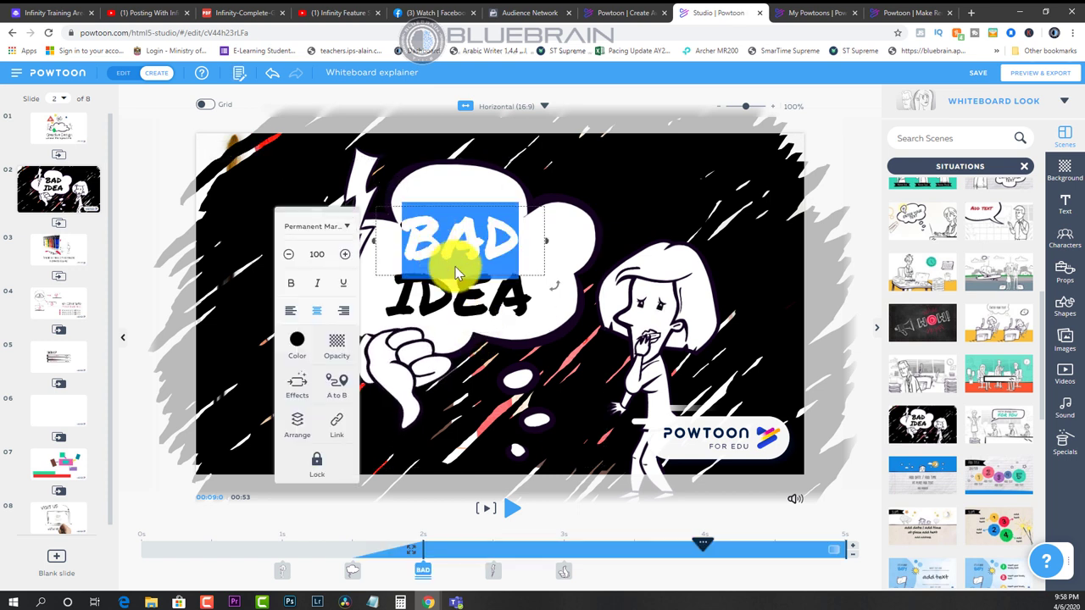
type("GO")
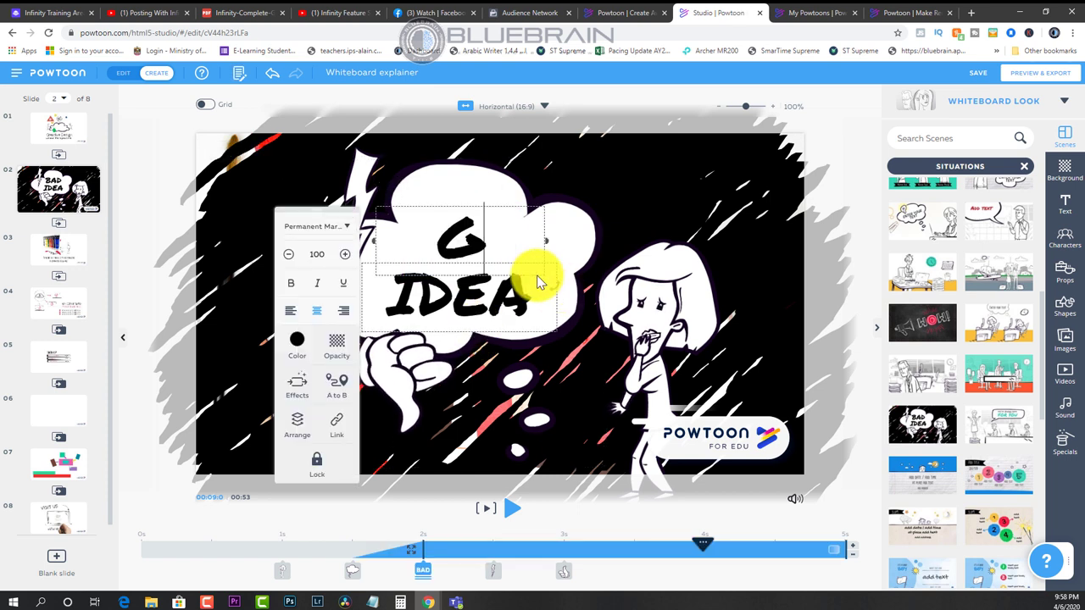
double_click(474, 282)
type("DIGITAL")
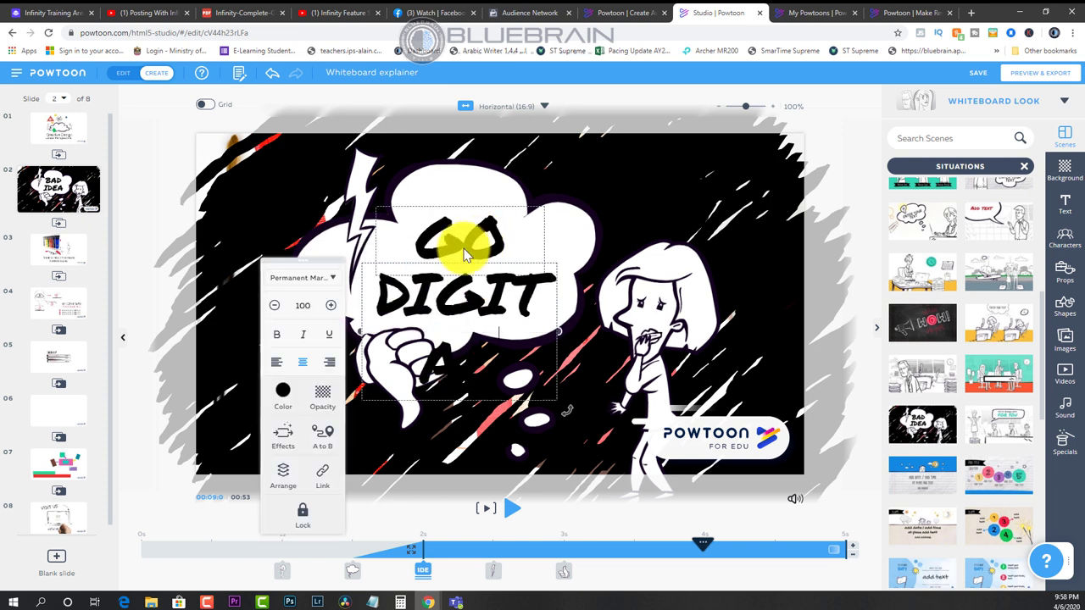
Reduce DIGITAL's font size ten steps so it fits one line, then preview slide 2
left_click_drag(387, 291, 552, 376)
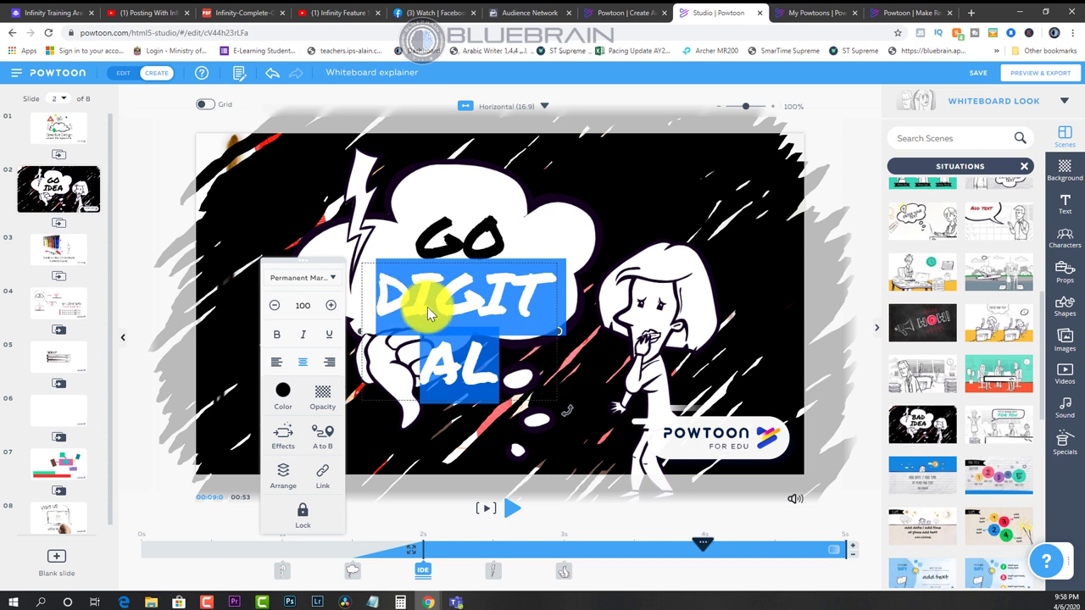
left_click(273, 307)
left_click(274, 307)
left_click(274, 307)
left_click(274, 307)
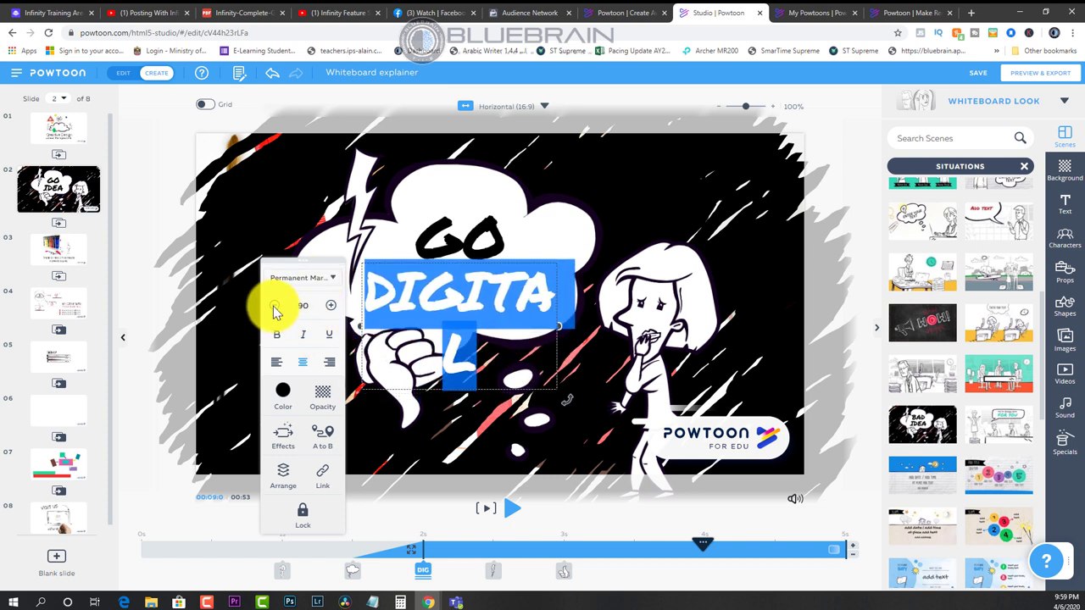
left_click(274, 306)
left_click(273, 307)
left_click(274, 306)
left_click(274, 307)
left_click(274, 307)
left_click(274, 307)
left_click(274, 306)
left_click(274, 306)
left_click(274, 307)
left_click(274, 306)
left_click(274, 307)
left_click(274, 307)
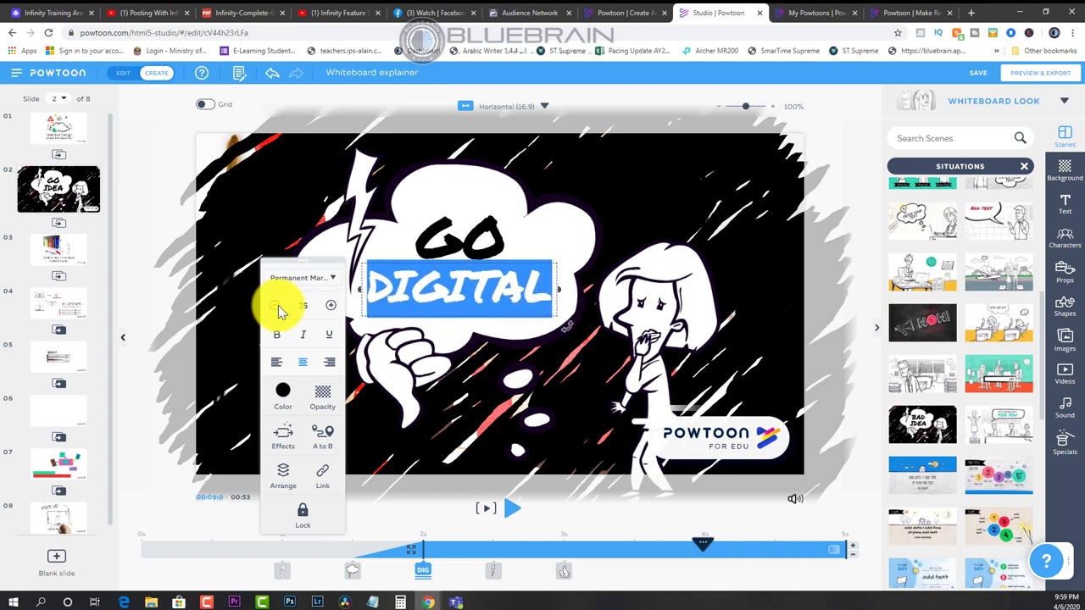
left_click(828, 343)
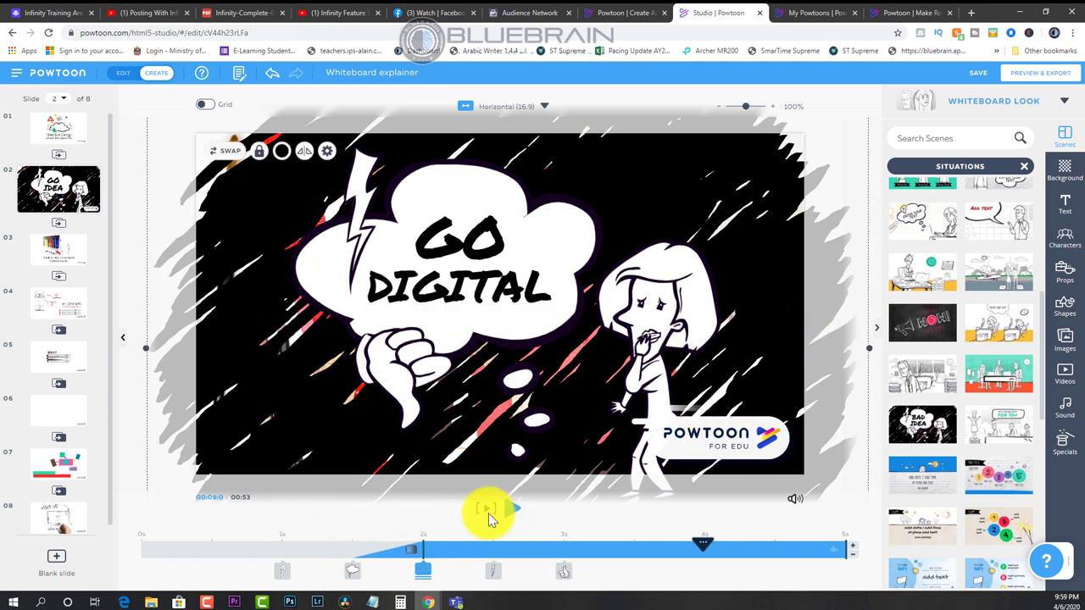
left_click(489, 515)
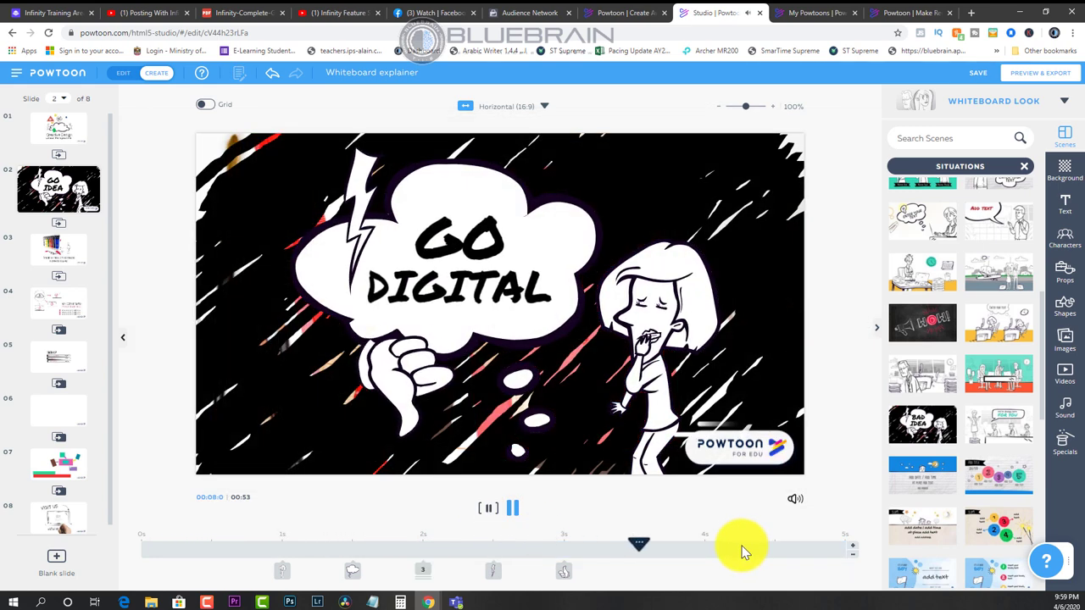
left_click(710, 543)
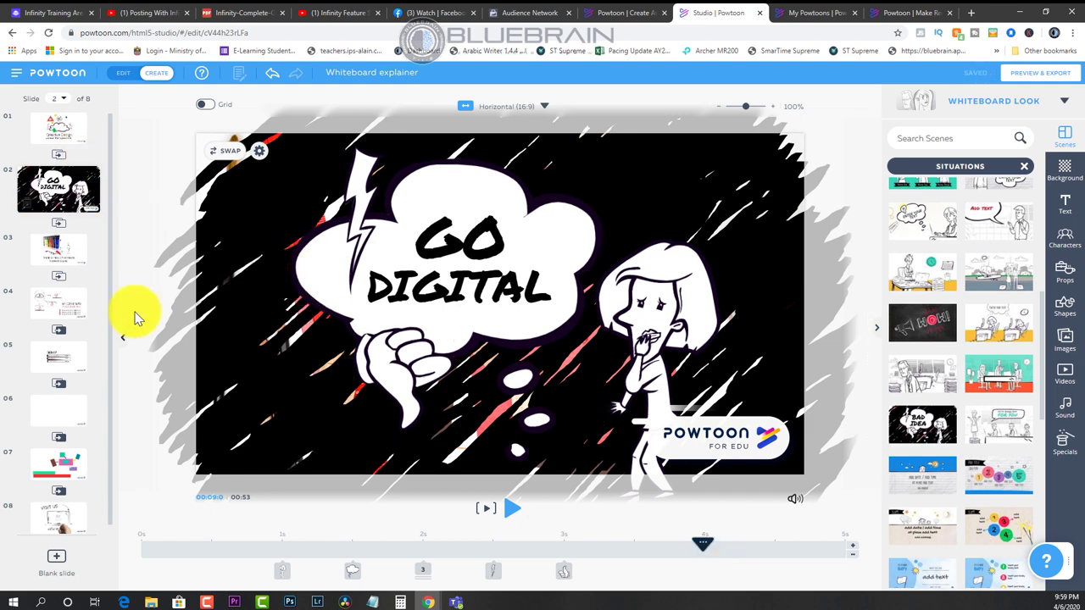
On slide 1, bring up Sound Control showing the 'Just A Minute' music track
left_click(65, 119)
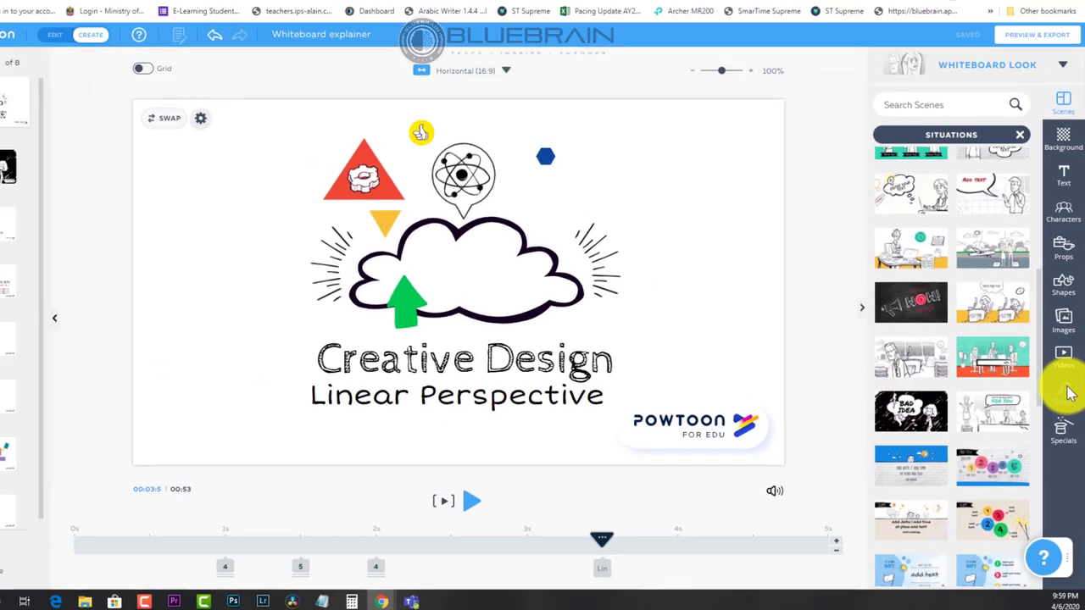
left_click(1042, 191)
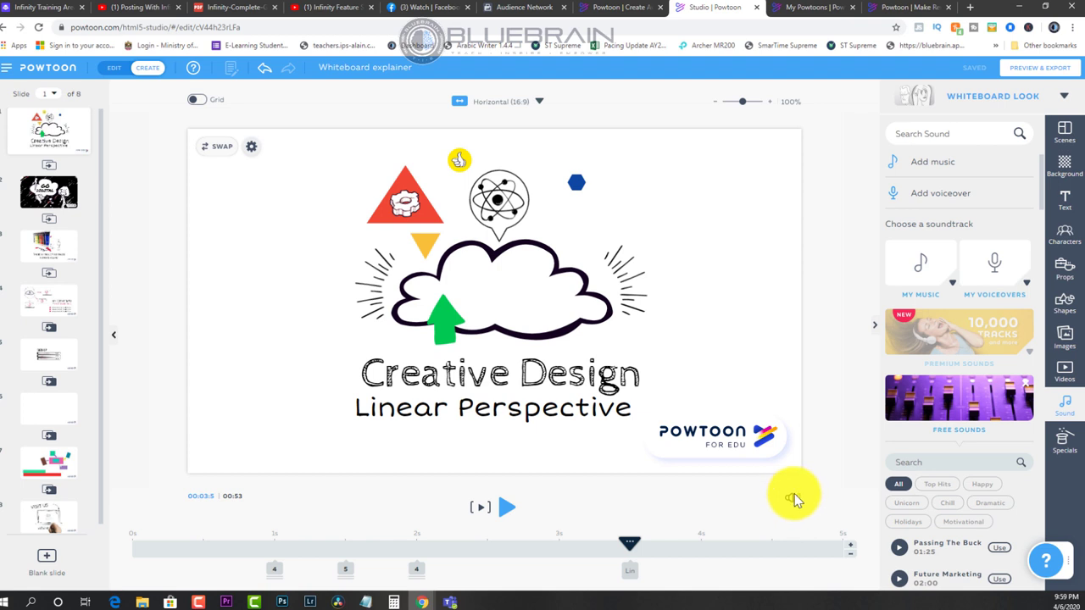
left_click(798, 499)
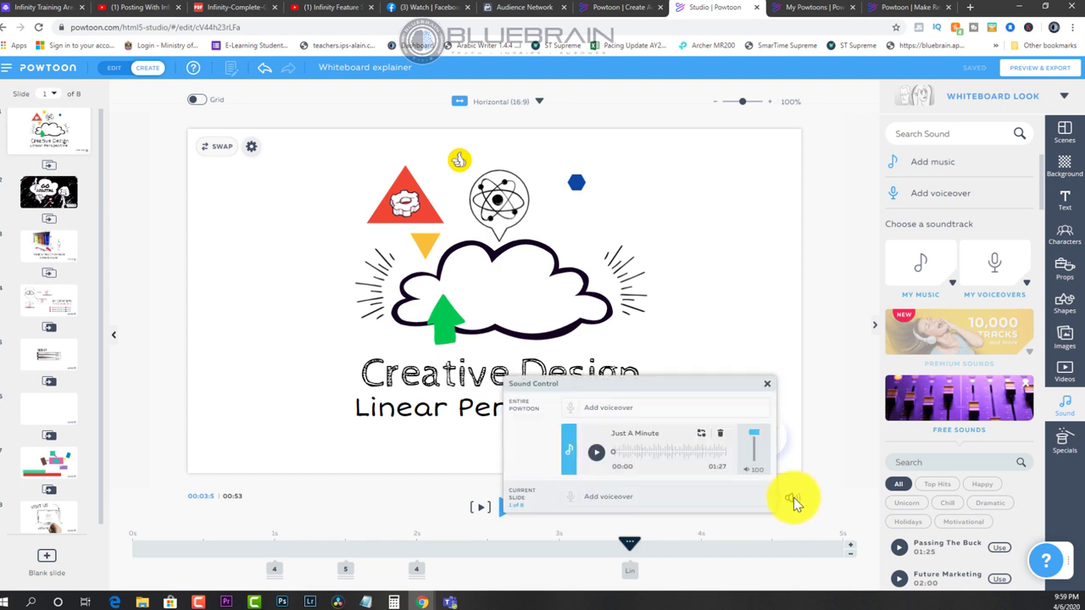
Start recording a voiceover for the current slide only, allowing microphone access
left_click(620, 502)
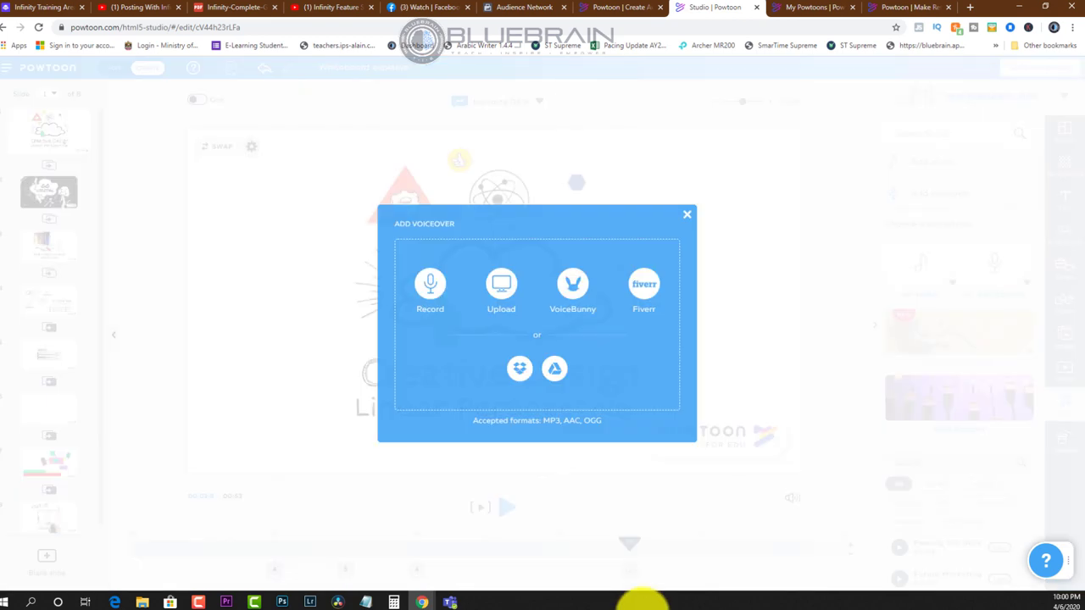
left_click(426, 284)
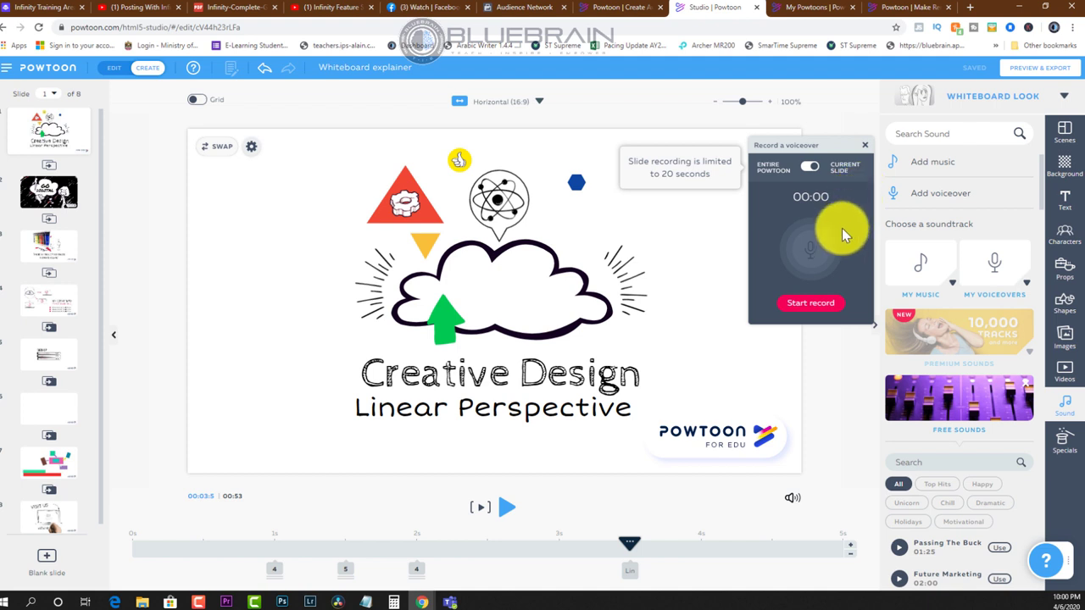
left_click(814, 168)
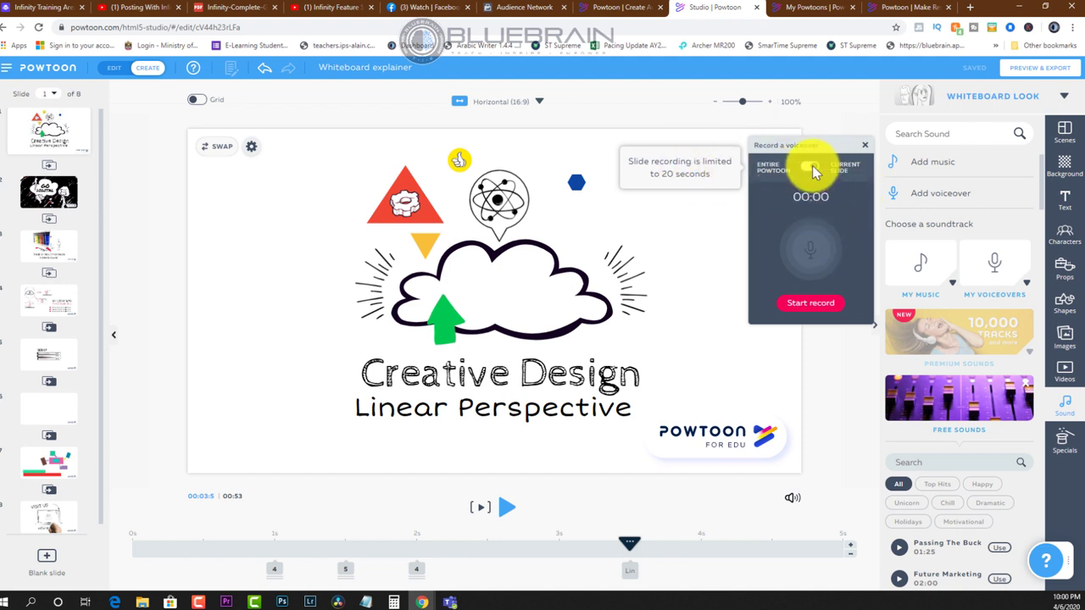
left_click(814, 305)
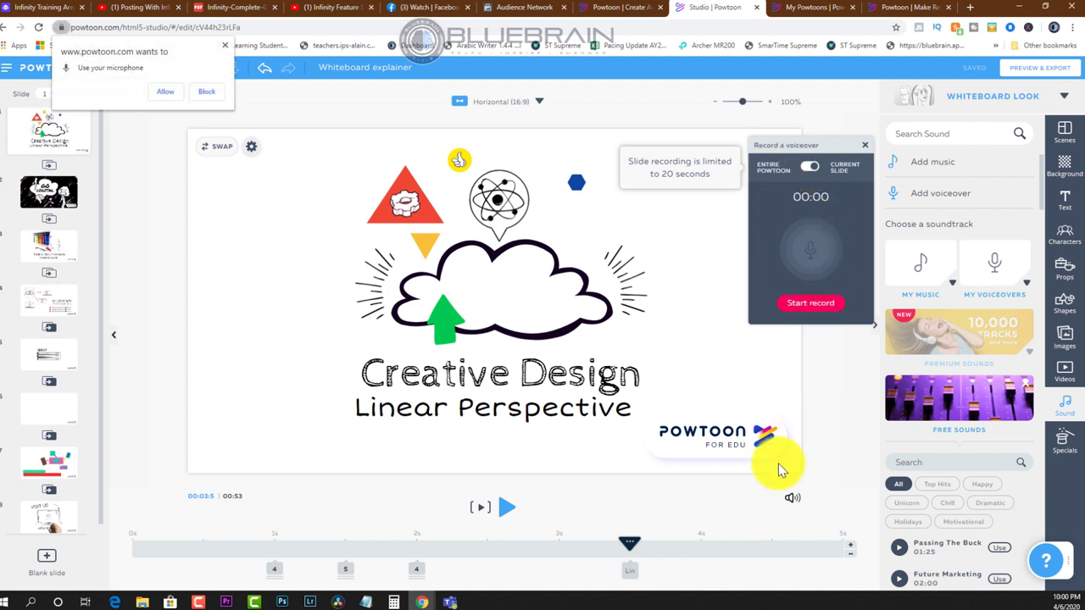
left_click(168, 94)
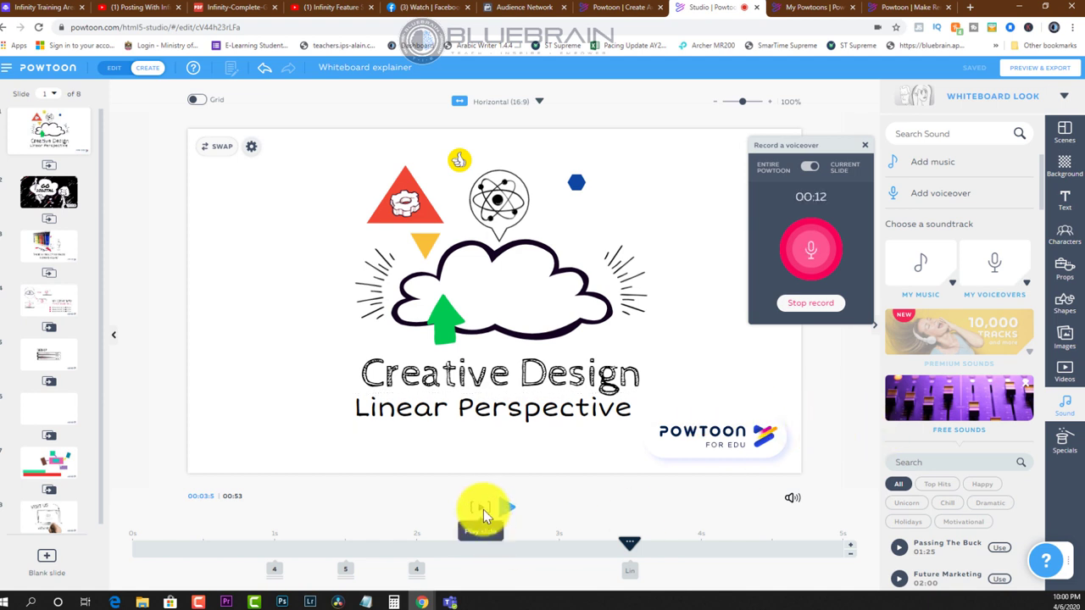
Stop the 13-second recording, play it back, and name it 'Slide 1 audio'
left_click(828, 302)
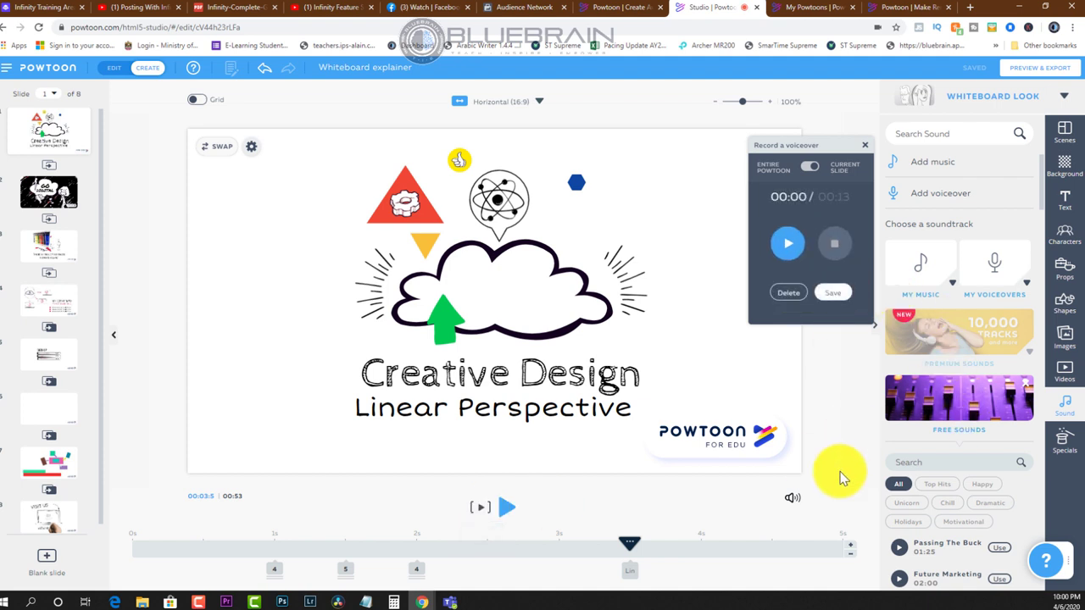
left_click(789, 247)
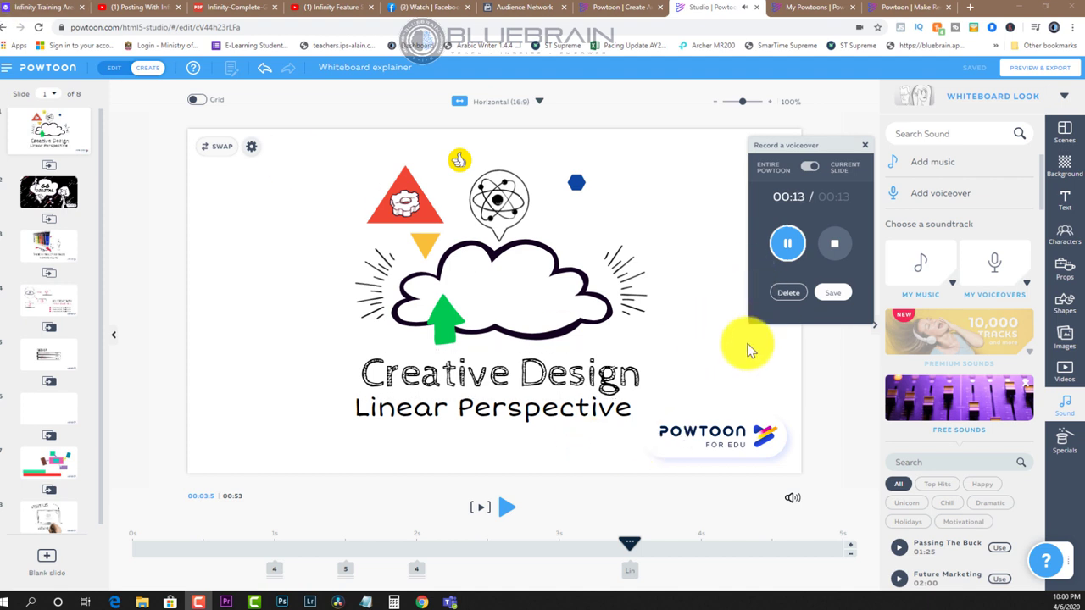
left_click(843, 297)
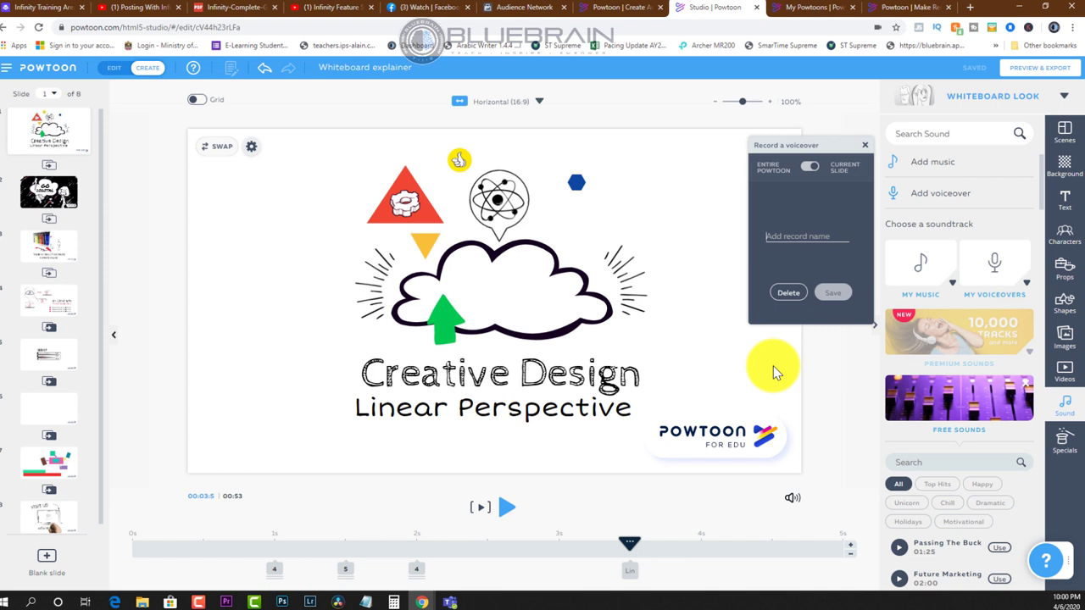
type("Slide 1")
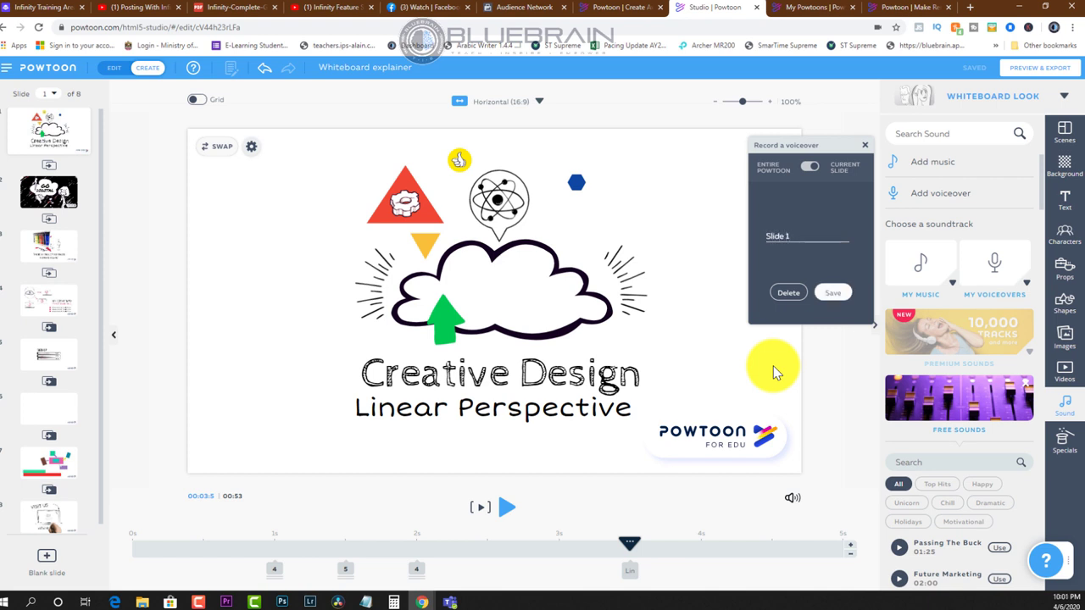
type(" audio")
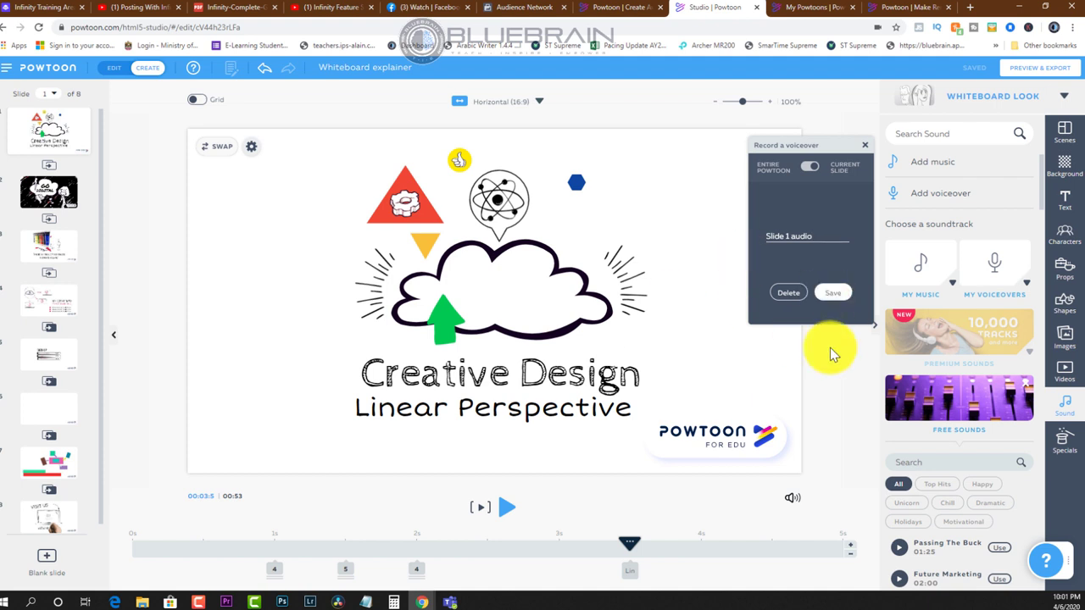
Save the 'Slide 1 audio' voiceover, play slide 1, and lengthen it by 3 seconds
left_click(846, 294)
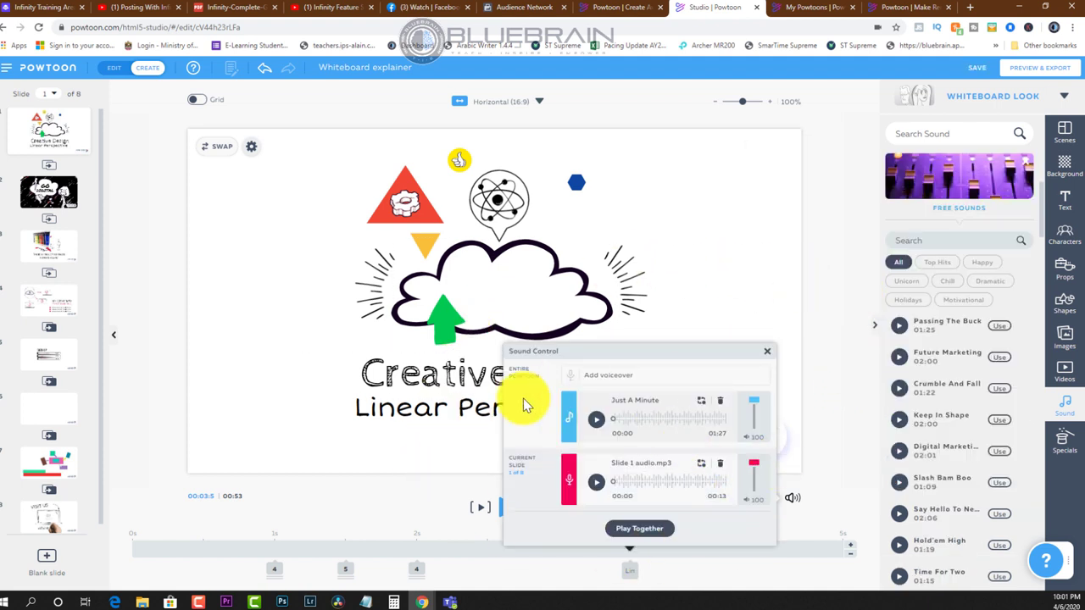
left_click(381, 503)
left_click(502, 508)
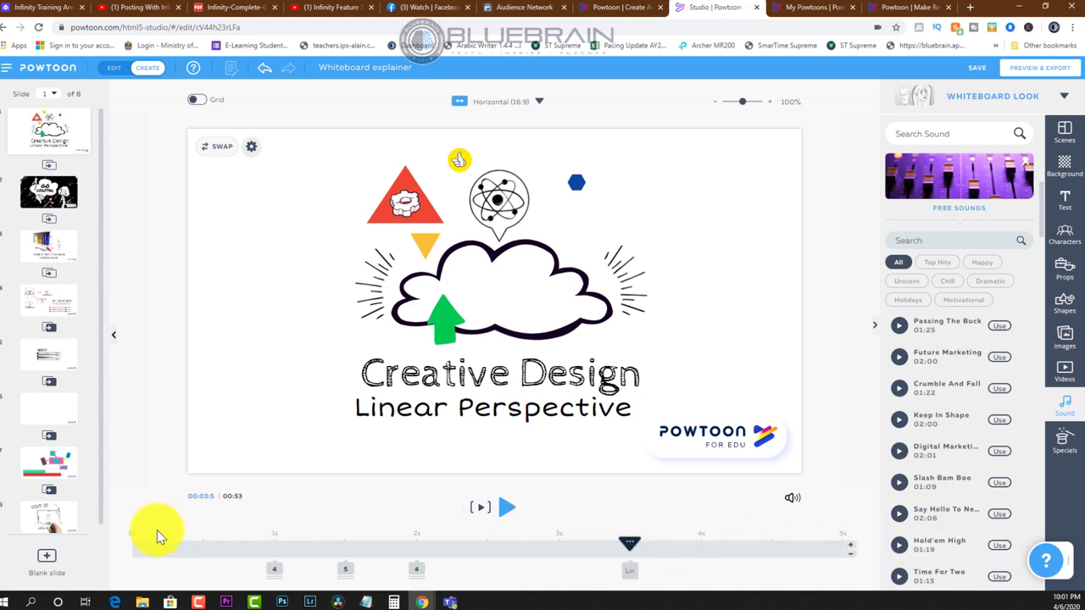
left_click(850, 547)
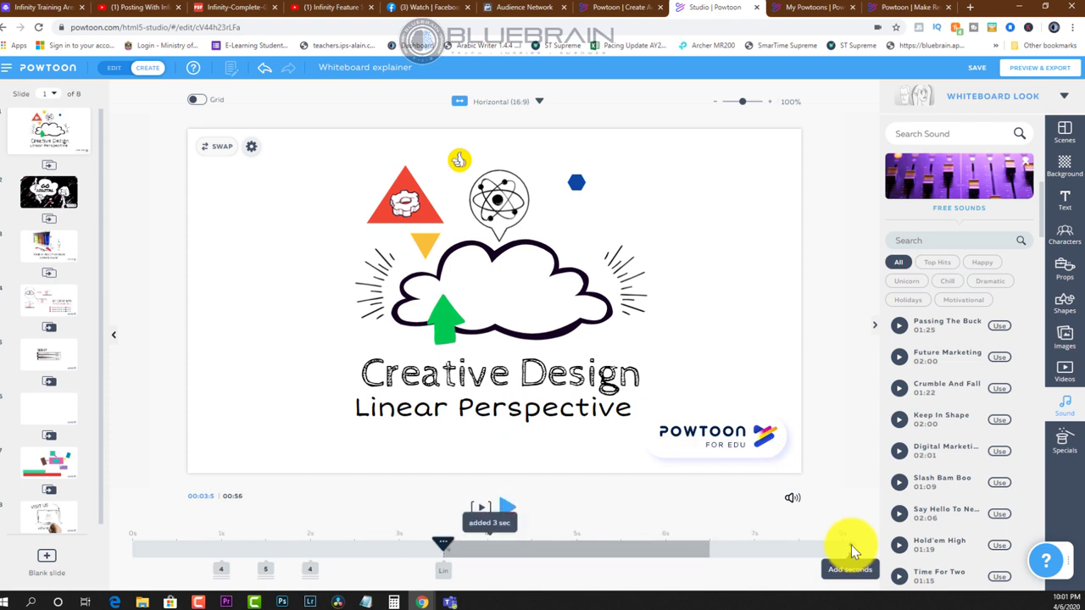
Undo the extra time, re-add 3 seconds to slide 1, and preview it from the start
key("ctrl+z")
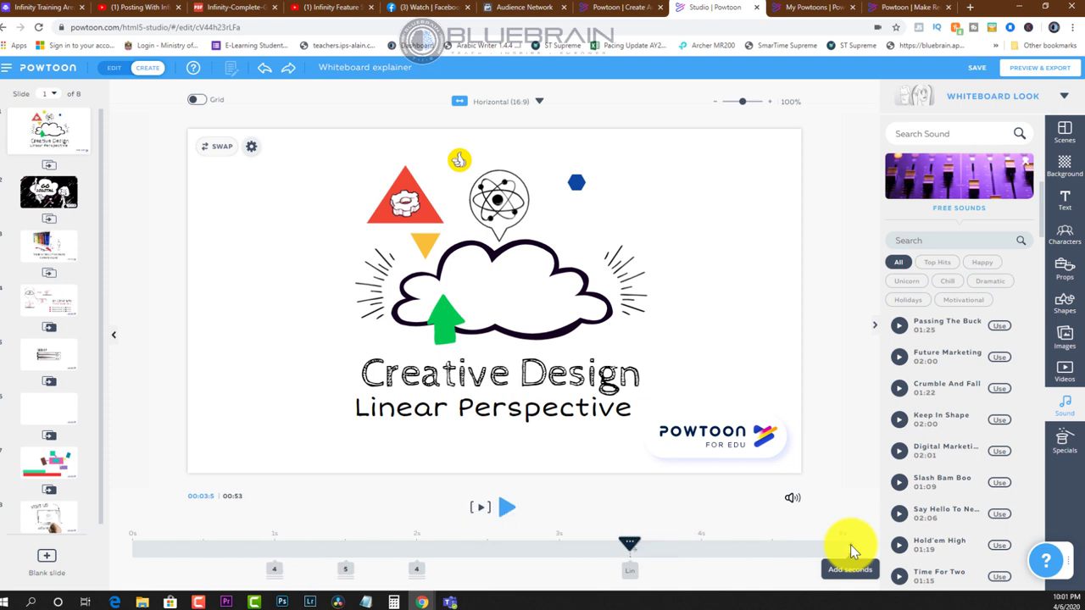
left_click(837, 557)
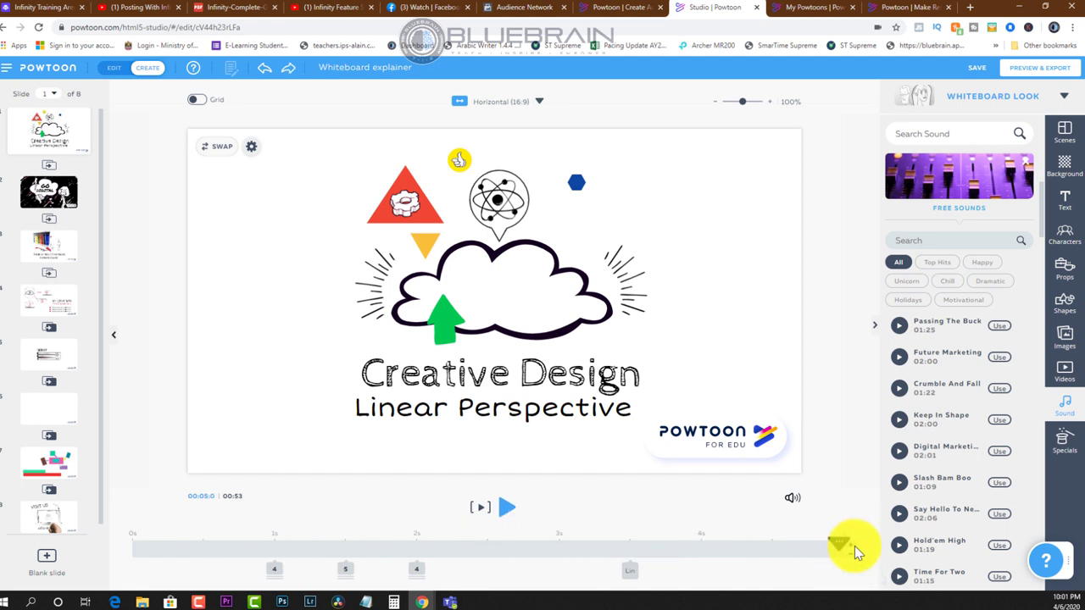
left_click(854, 546)
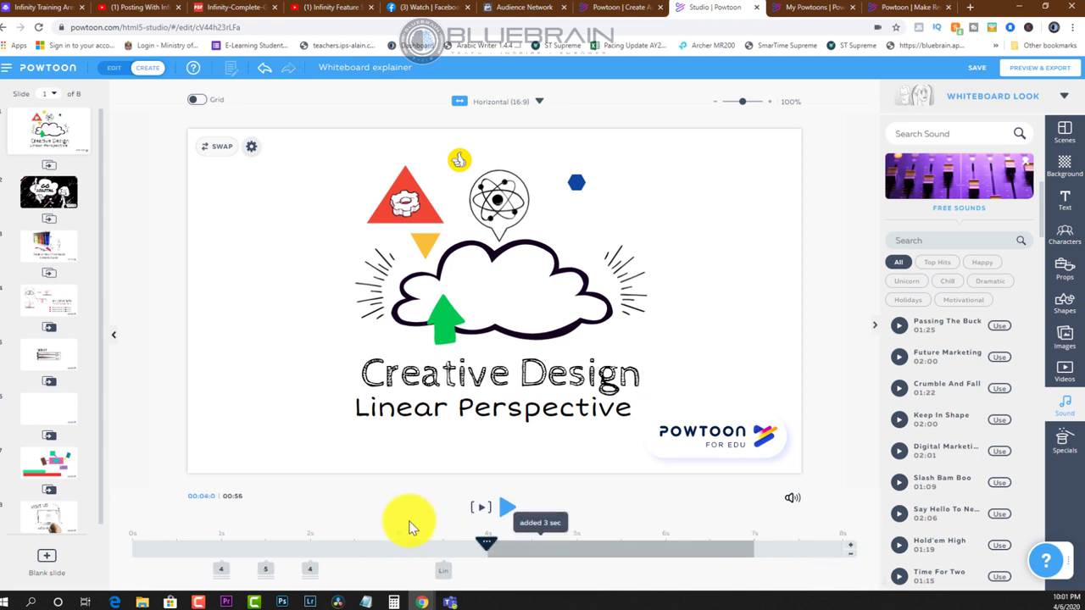
left_click(480, 507)
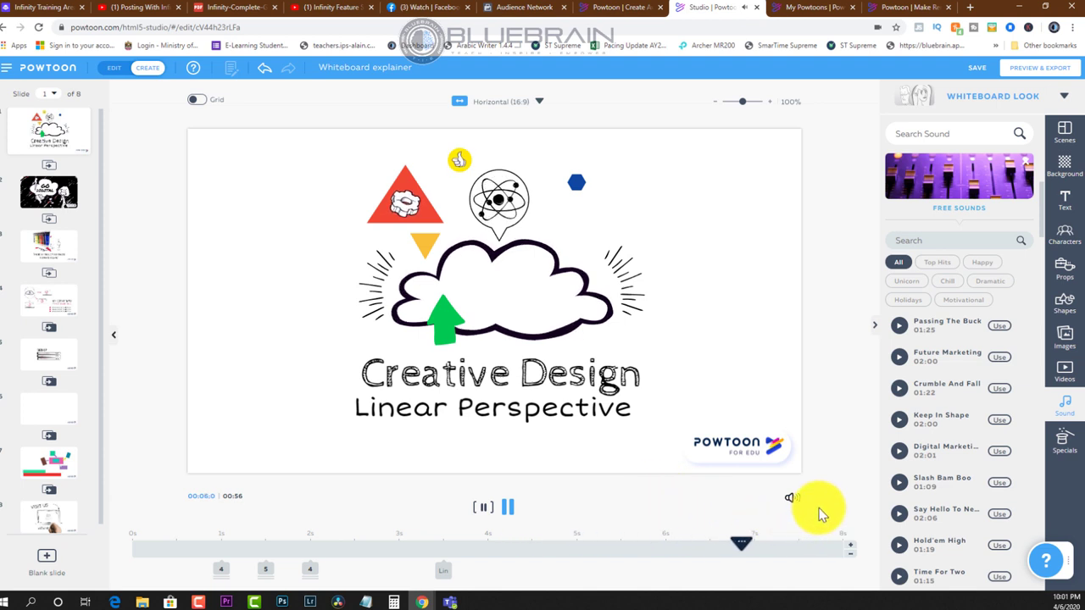
Lengthen slide 1 to about 15 seconds to fit the voiceover, replay it, then show music and voiceover levels
left_click(851, 545)
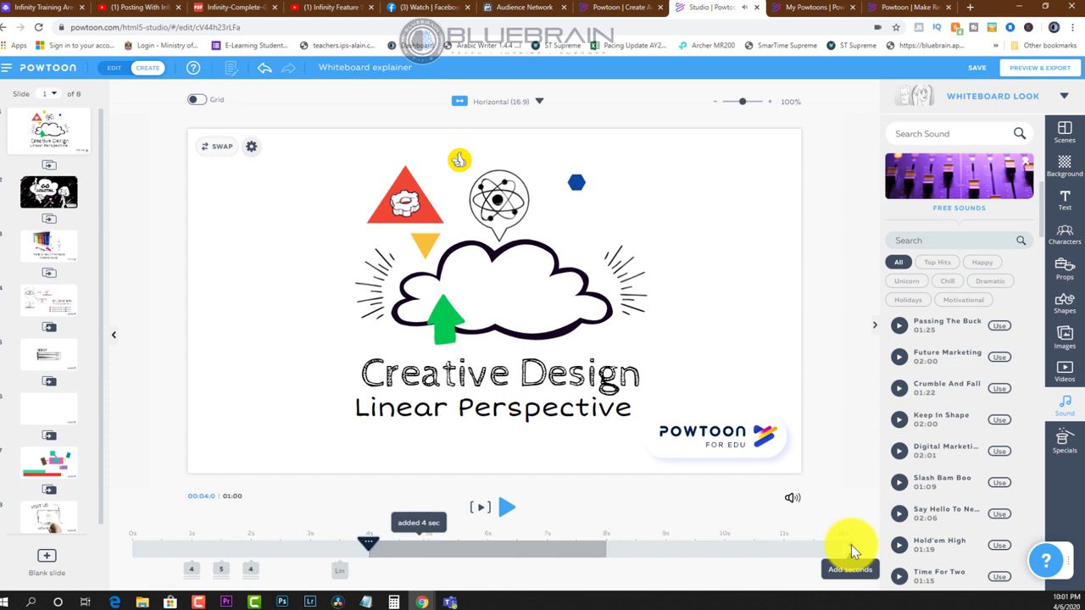
left_click(851, 545)
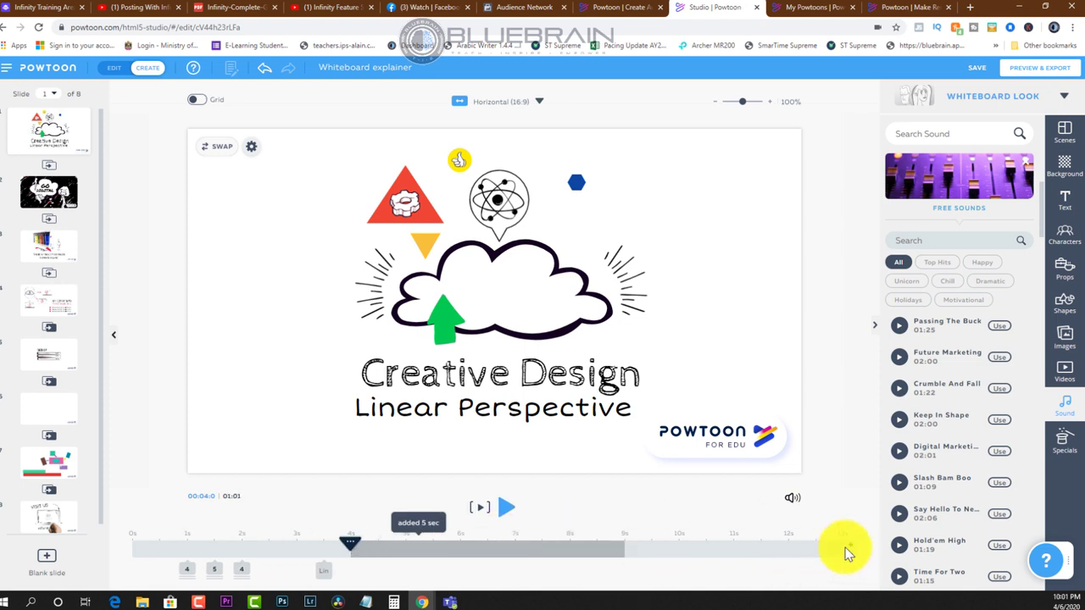
left_click(852, 544)
left_click(853, 545)
left_click(483, 508)
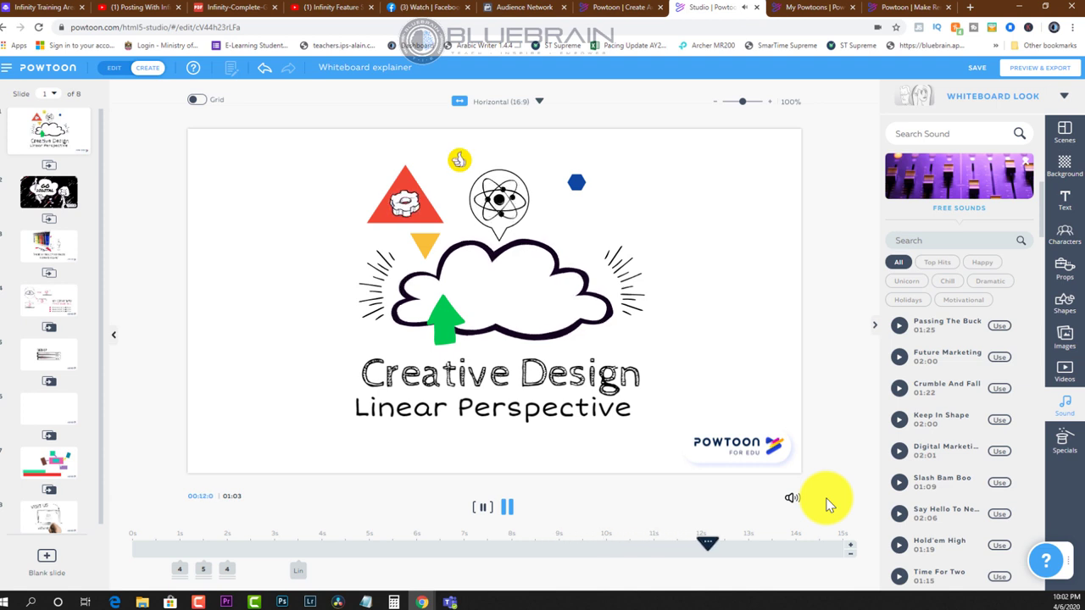
left_click(482, 509)
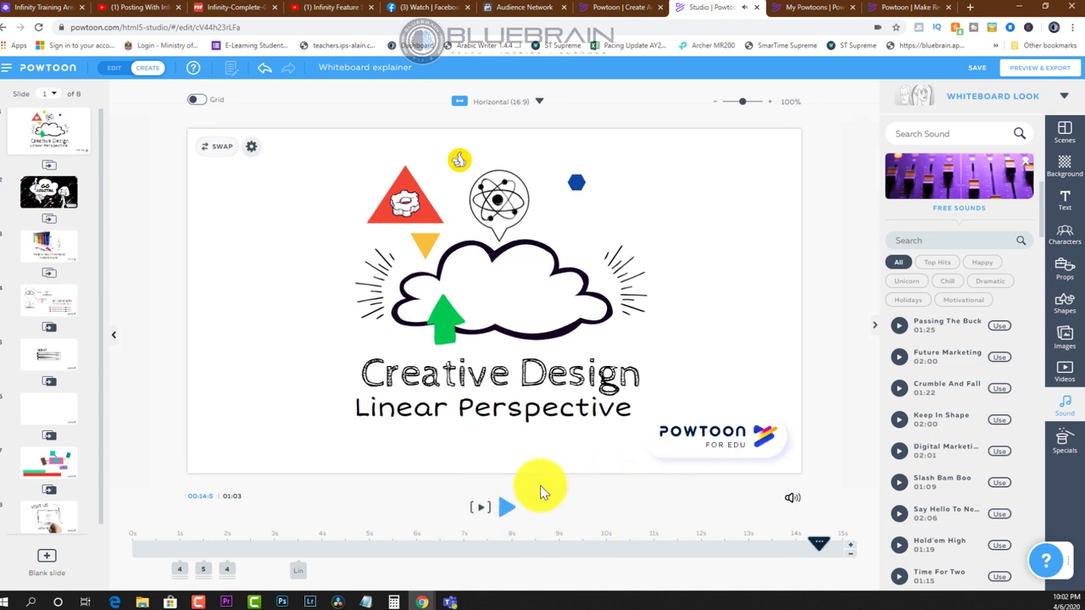
left_click(793, 500)
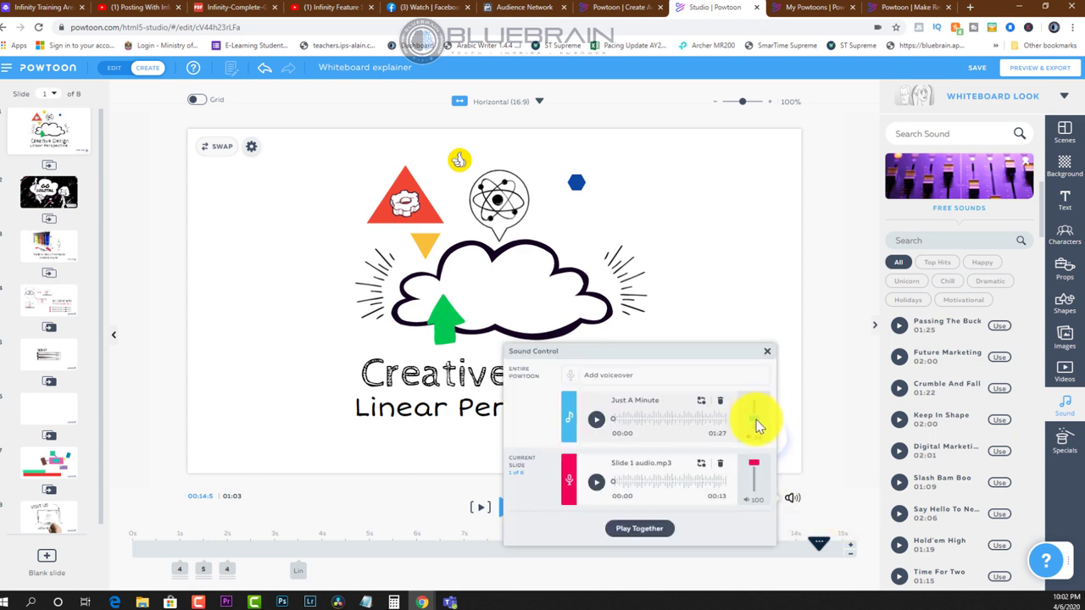
Close Sound Control and play slide 1 to check the lowered Just A Minute music under the voiceover
left_click(833, 441)
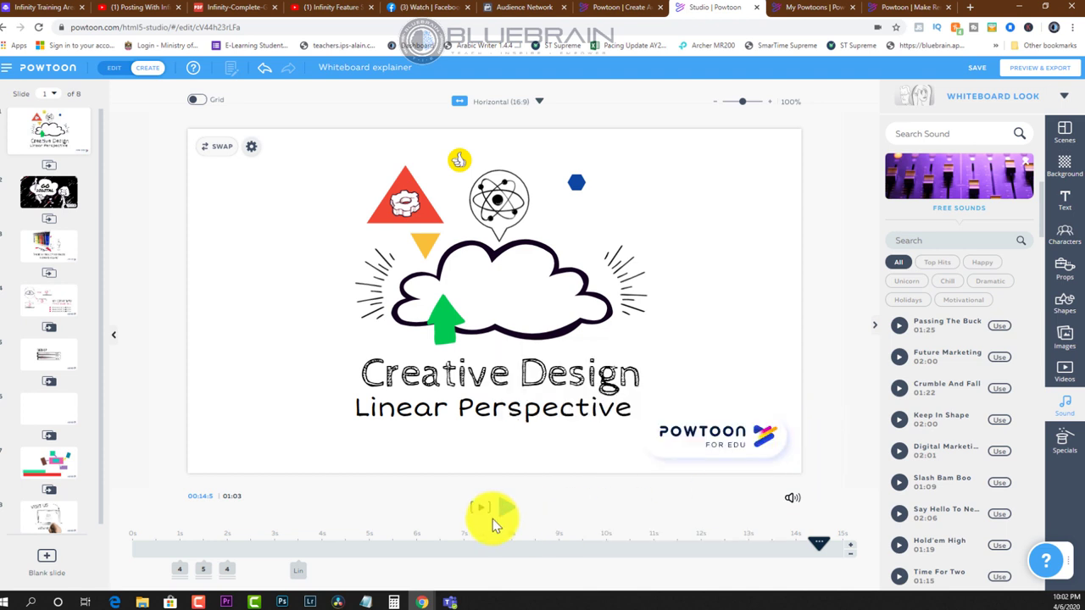
left_click(483, 507)
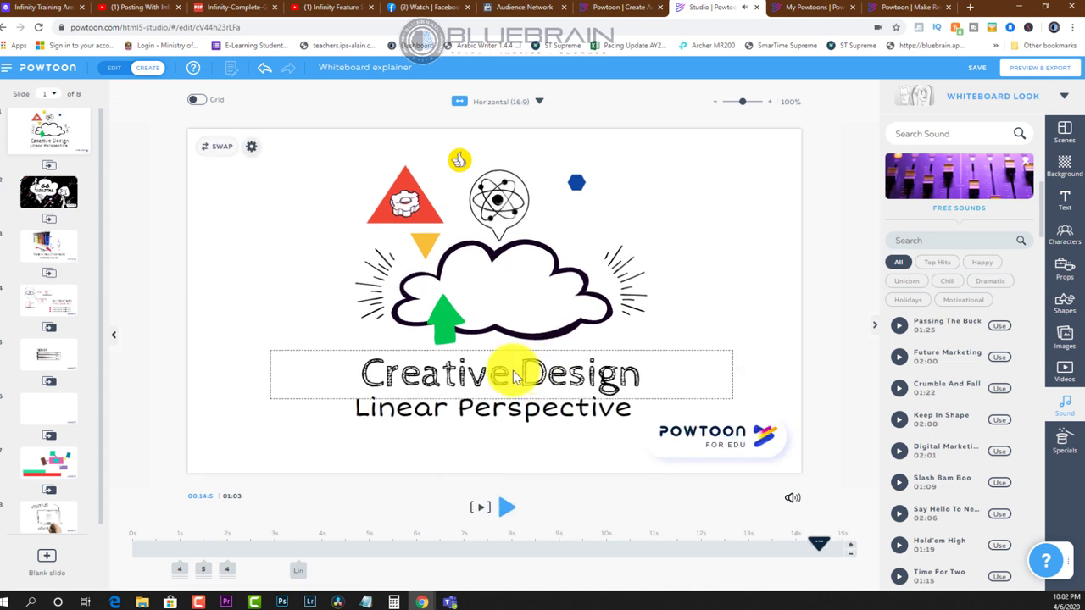
Step through the slides down to slide 8 'Visit Us', then return to slide 1 'Creative Design'
left_click(52, 193)
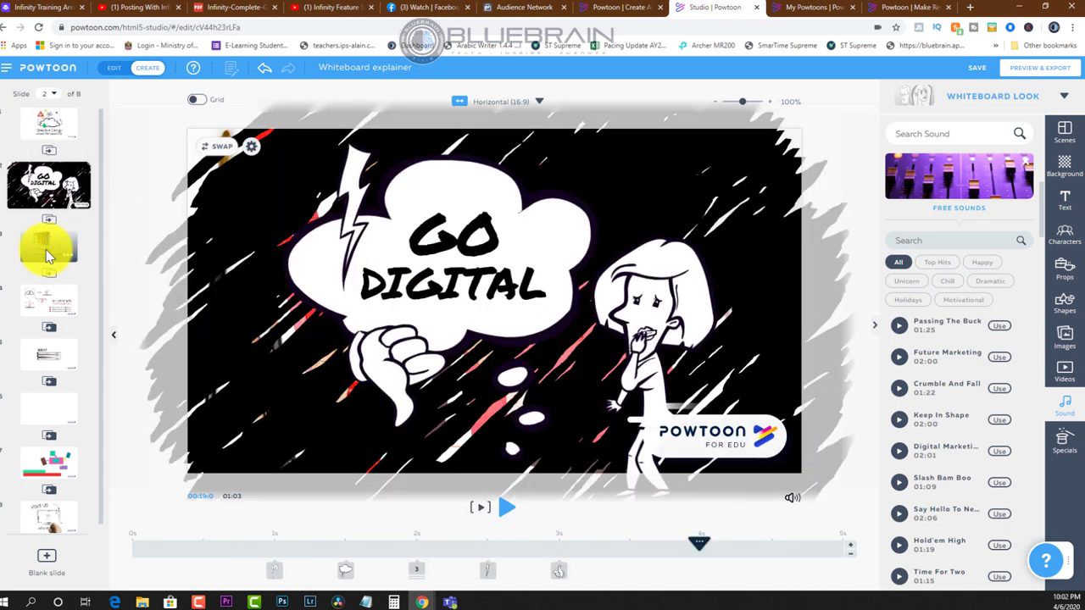
left_click(44, 243)
left_click(44, 311)
left_click(44, 365)
left_click(45, 413)
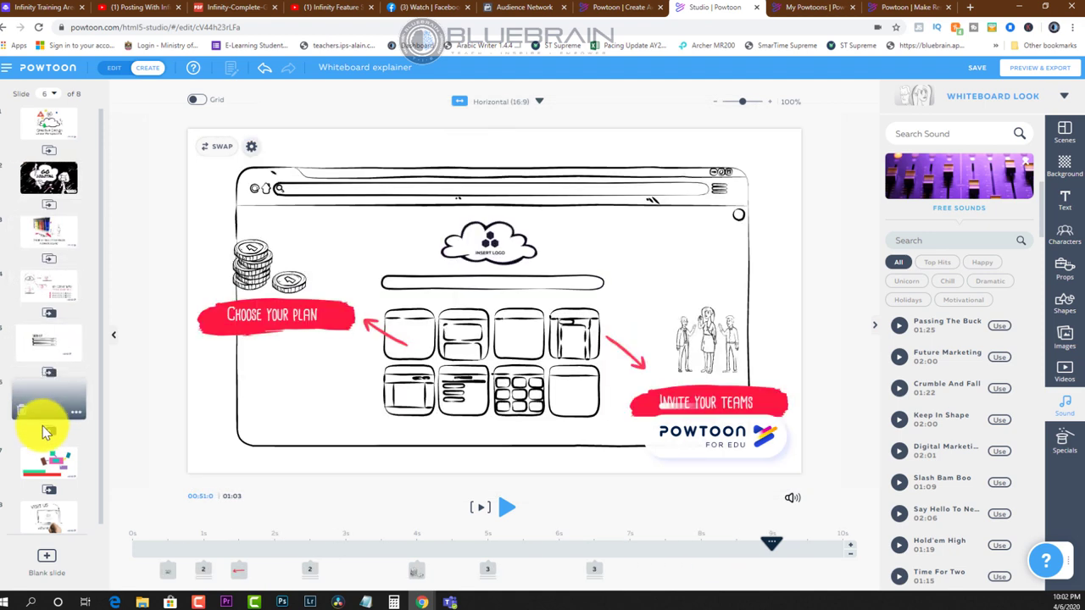
left_click(44, 457)
left_click(52, 510)
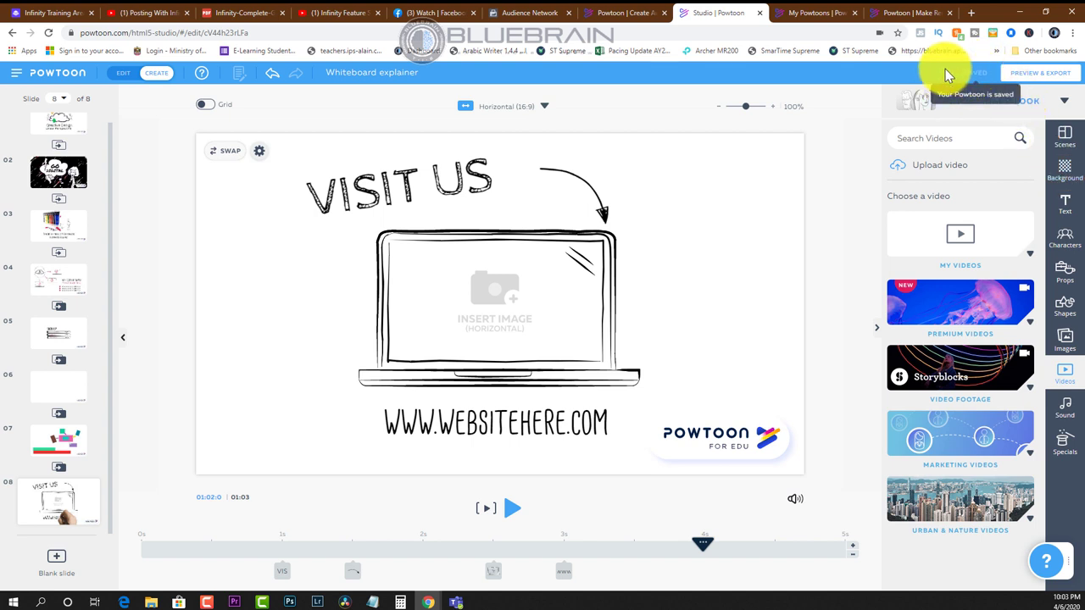
scroll(85, 172, "up", 1)
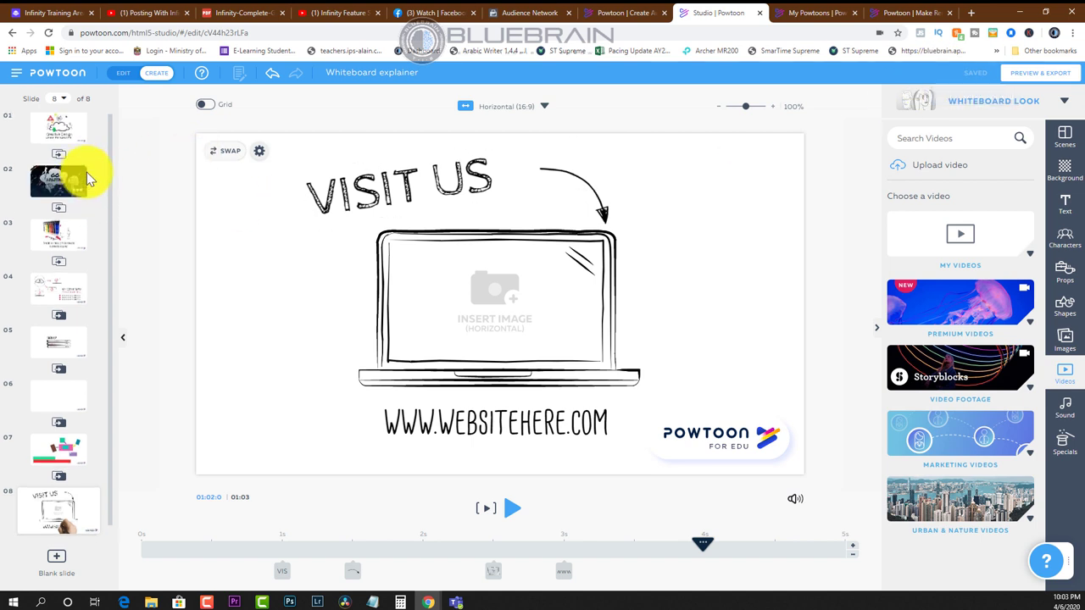
left_click(67, 123)
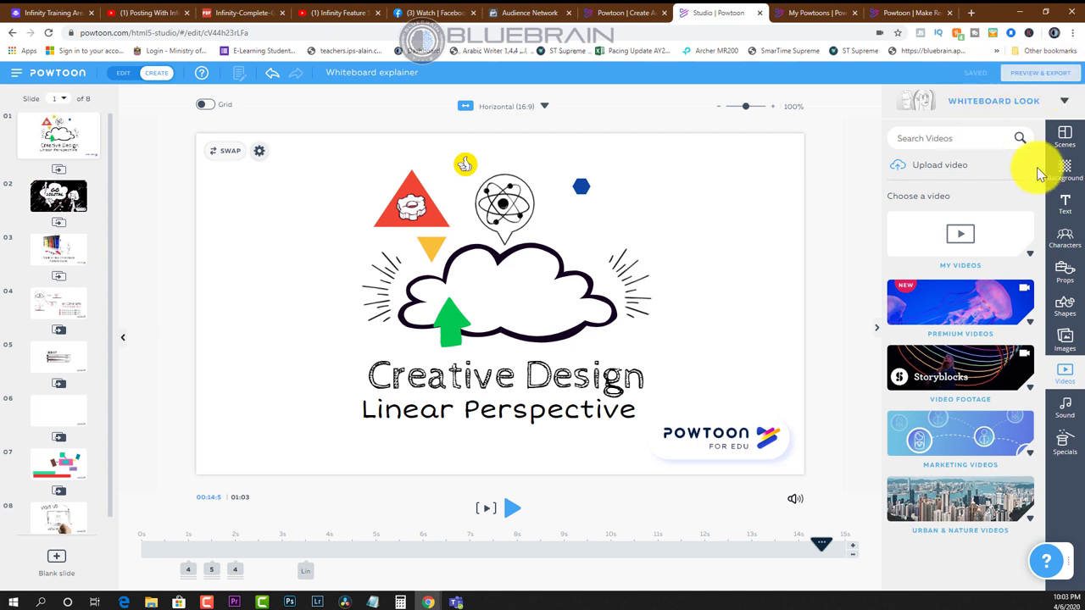
left_click(1037, 73)
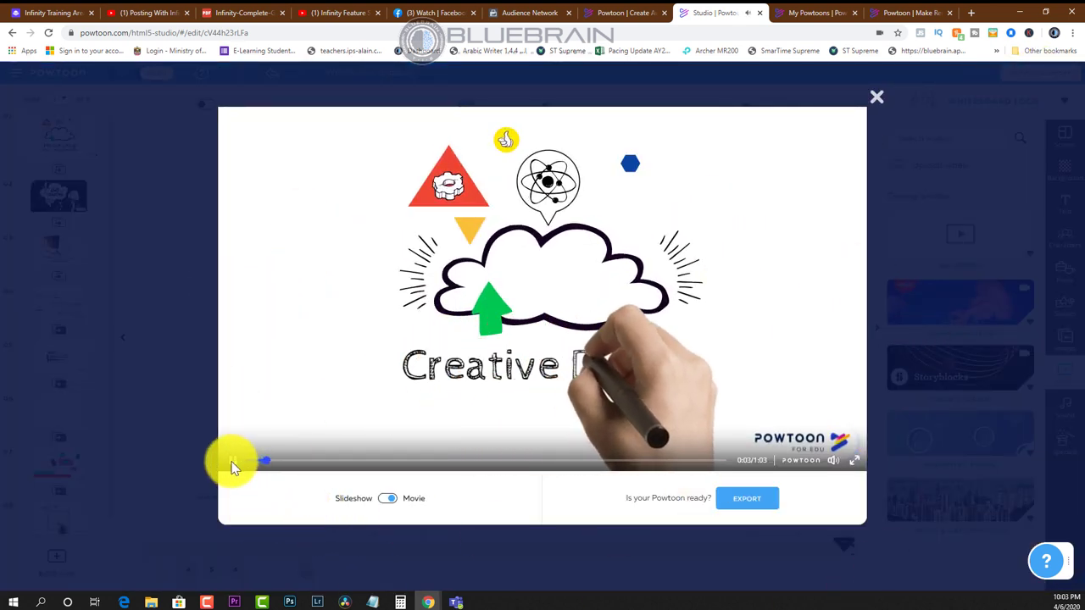
left_click(232, 460)
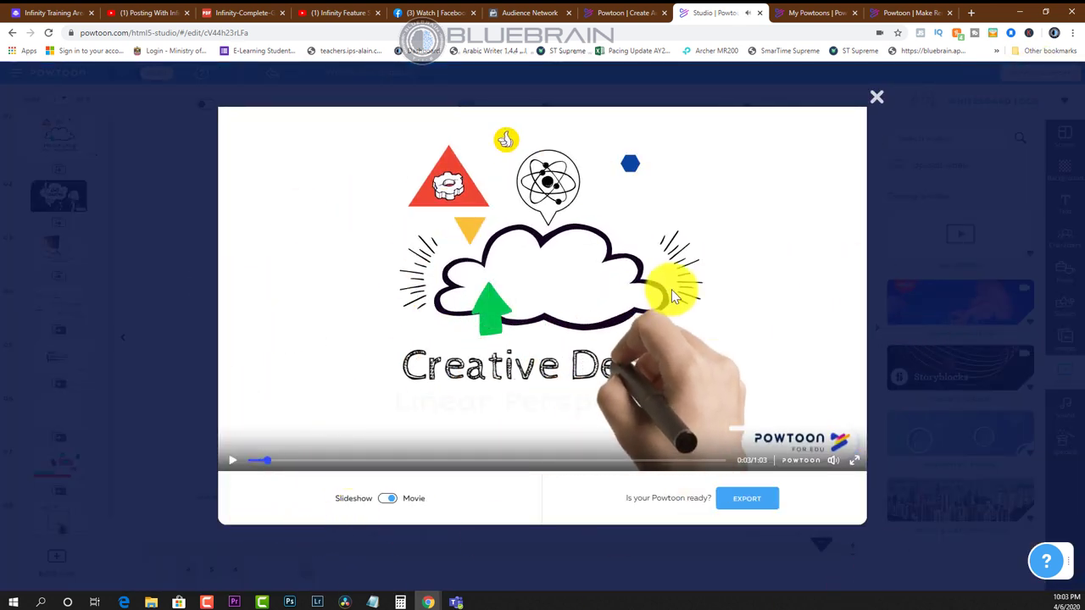
left_click(751, 502)
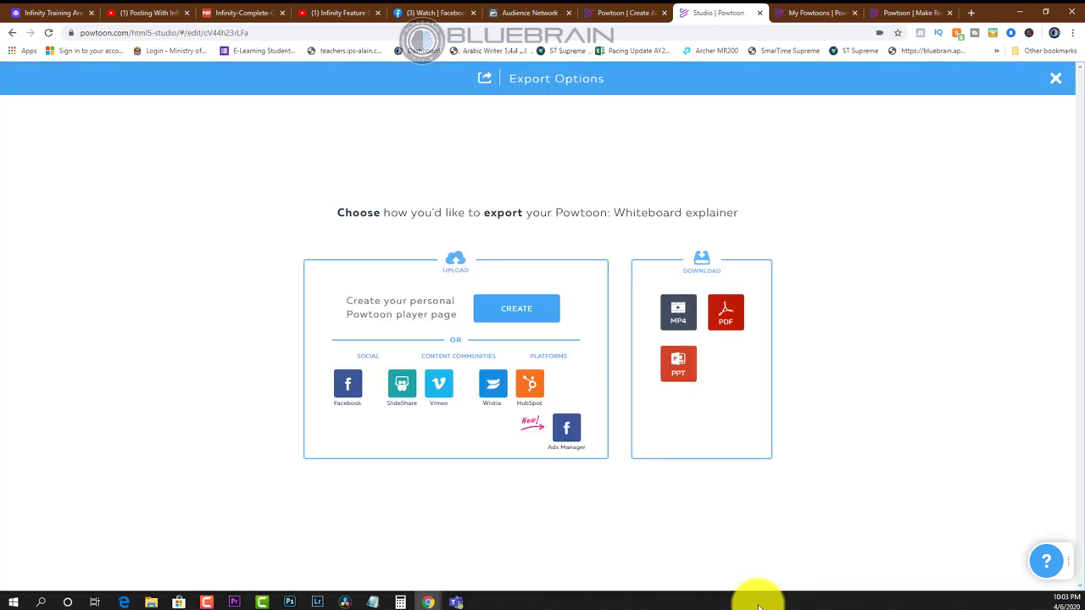
left_click(681, 316)
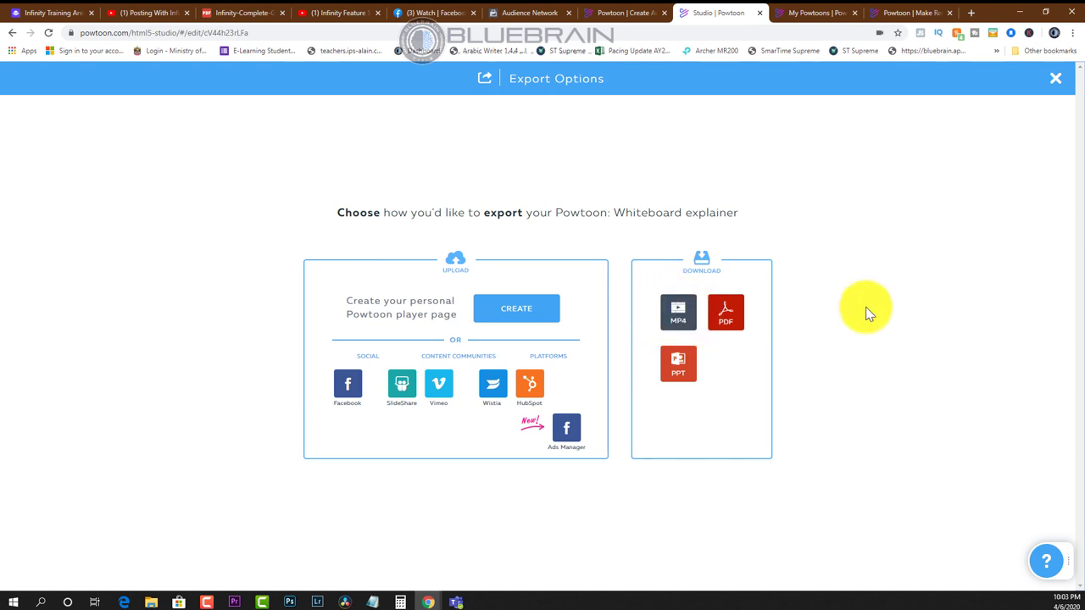
left_click(1055, 78)
Close the preview and browse the images, shapes, props, text, background and scenes libraries
left_click(880, 95)
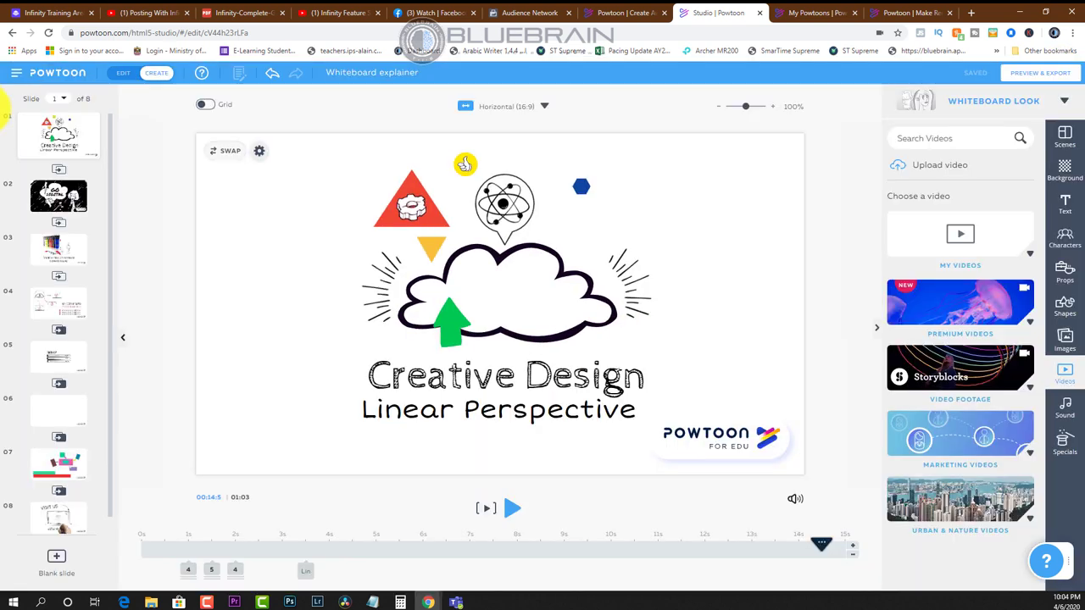
left_click(1066, 336)
left_click(1066, 303)
left_click(1065, 271)
left_click(1065, 201)
left_click(1065, 169)
left_click(1065, 137)
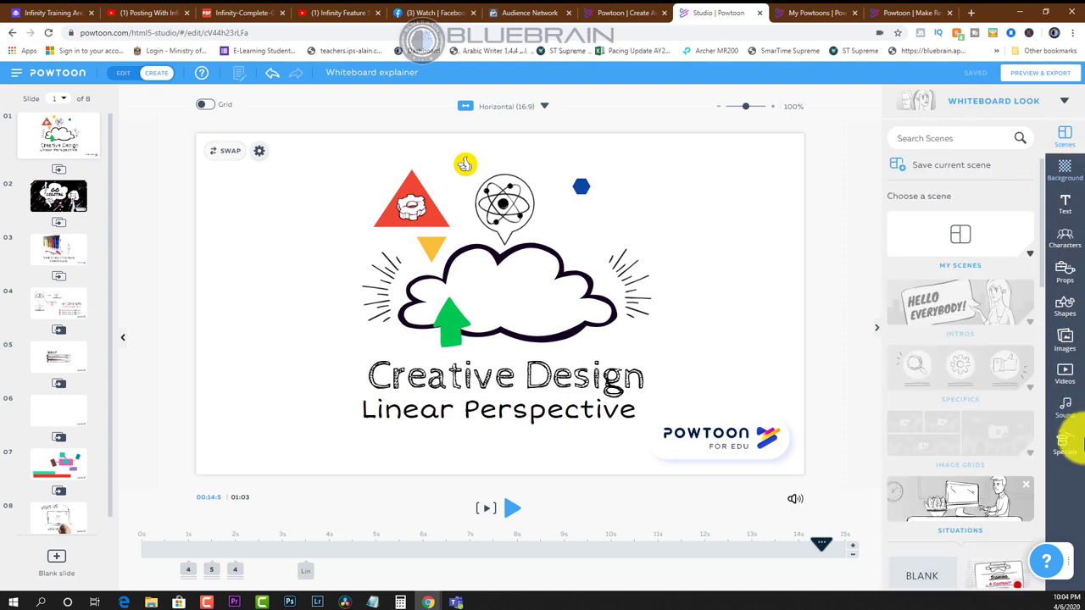
Browse special themes, props, characters, text and backgrounds, ending on the ready-made Scenes library
left_click(1066, 443)
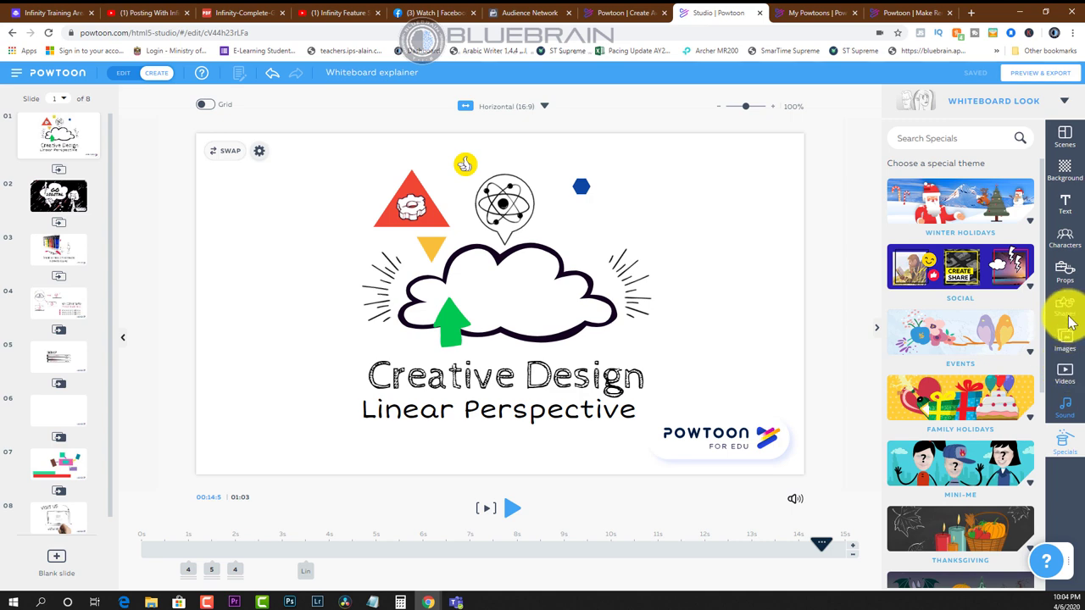
left_click(1065, 271)
left_click(1065, 231)
left_click(1065, 218)
left_click(1065, 204)
left_click(1066, 167)
left_click(1066, 136)
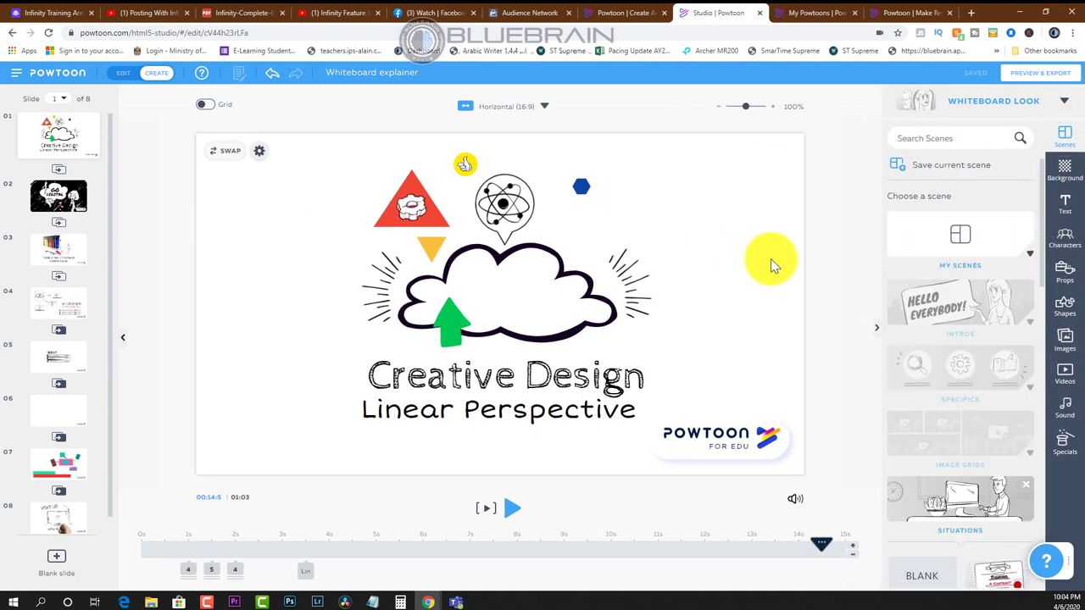